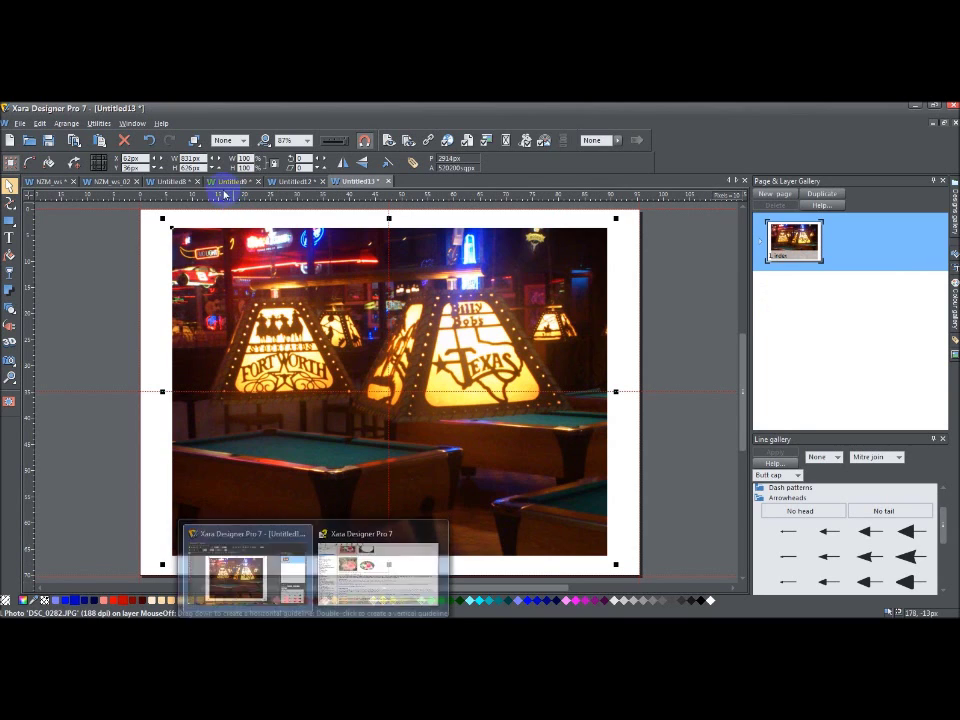
# Bring The Mask Tool slide document forward and preview it as a full-screen web page.
pyautogui.click(175, 181)
pyautogui.click(222, 182)
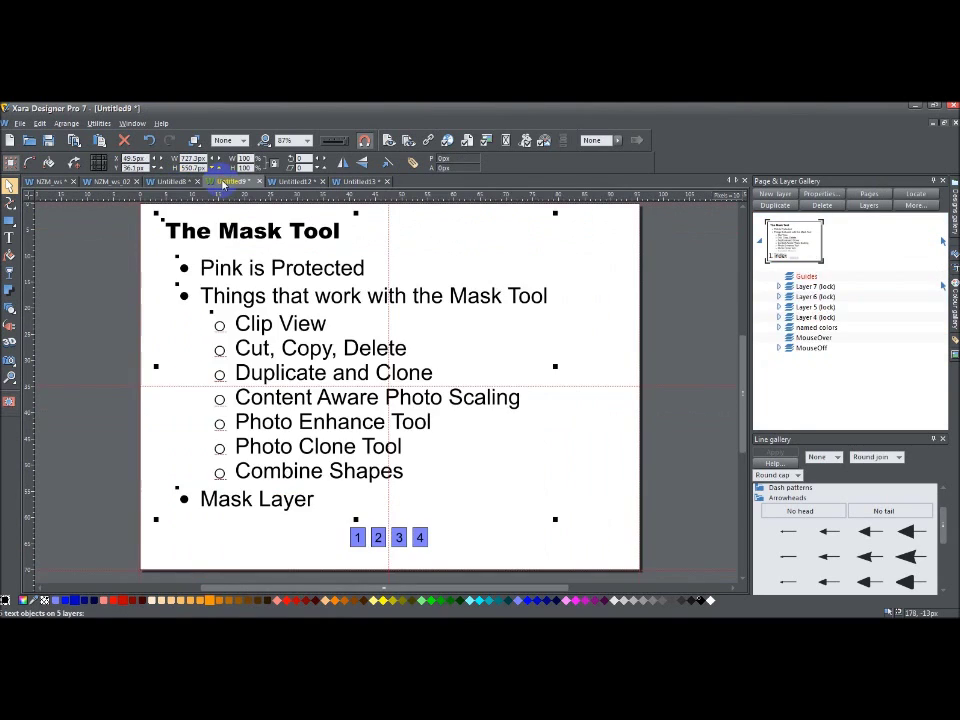
pyautogui.click(388, 141)
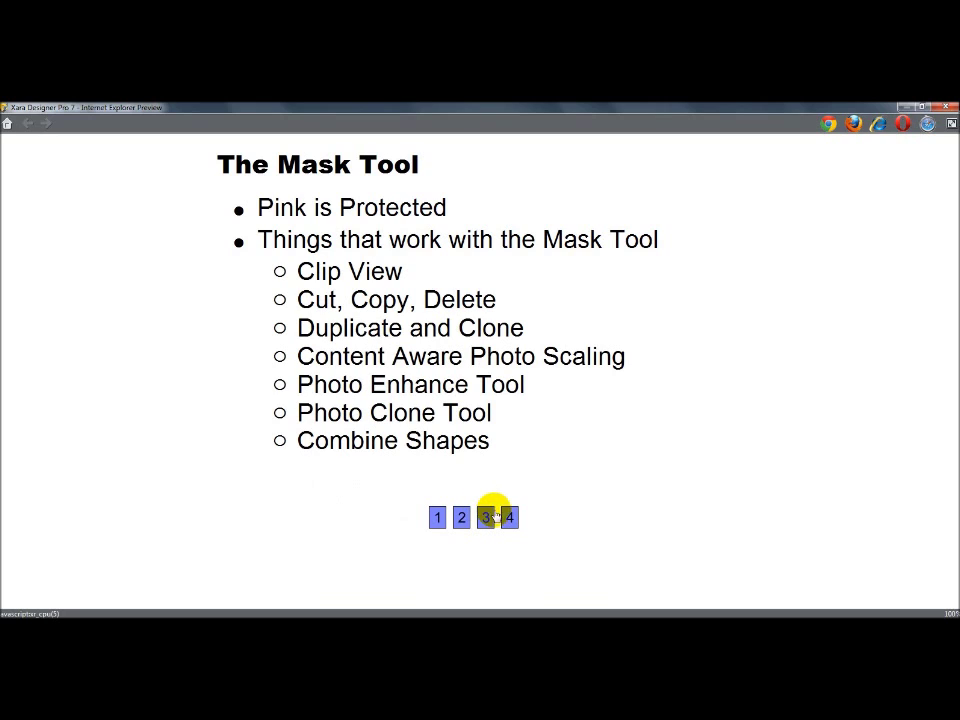
# Reveal the Mask Layer bullet on page 4 of the preview, then close the browser.
pyautogui.click(510, 517)
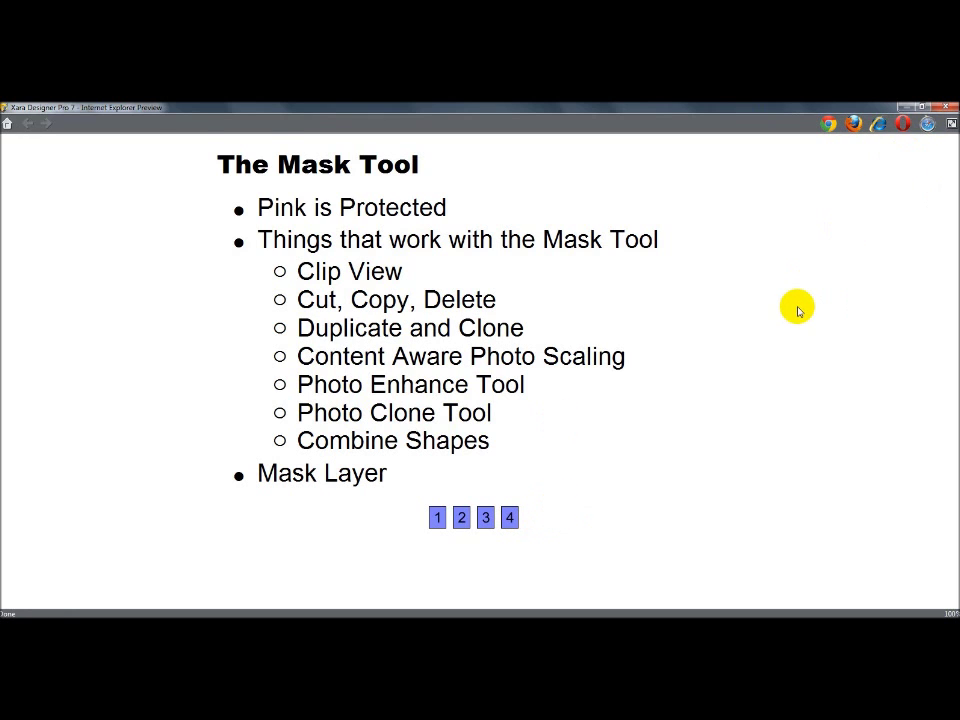
pyautogui.hotkey('alt', 'F4')
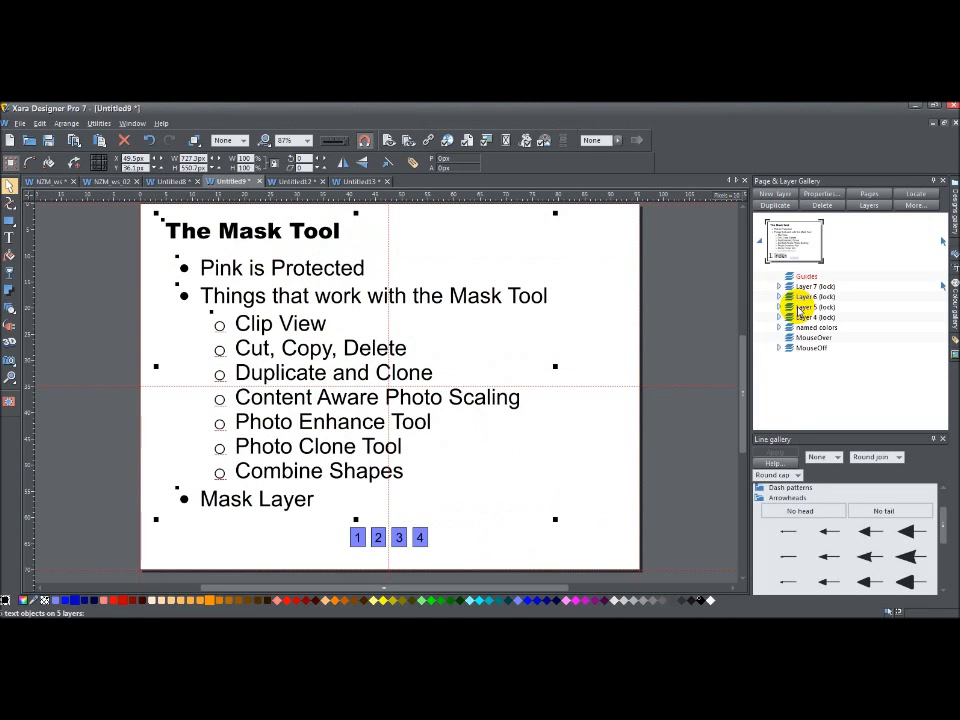
# Switch to the Untitled13 pool-hall photo and turn on mask mode over it.
pyautogui.click(362, 181)
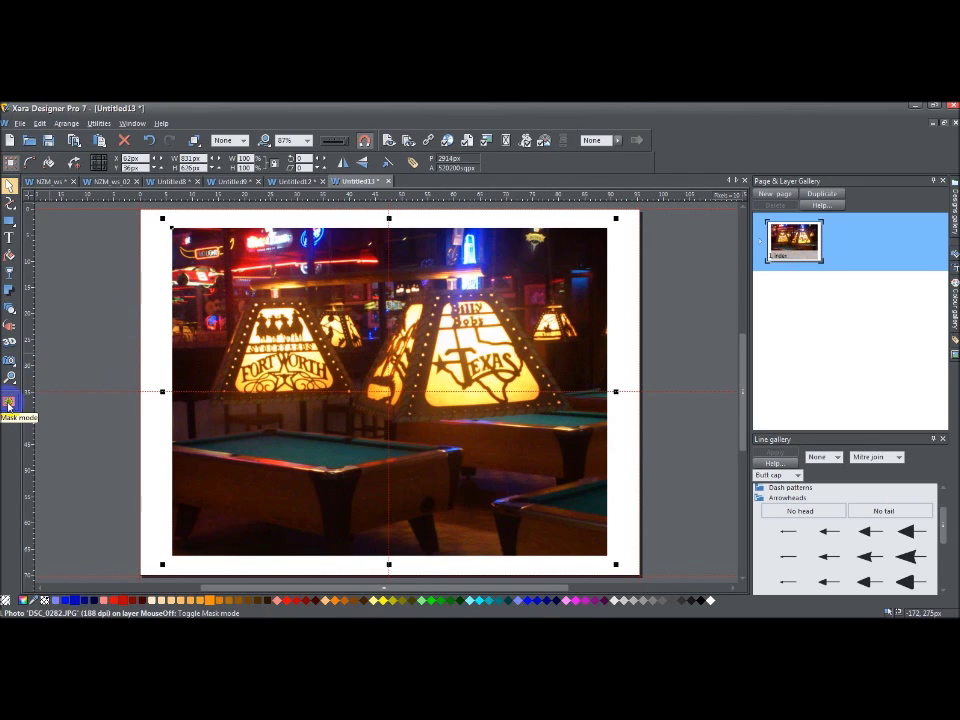
pyautogui.click(8, 404)
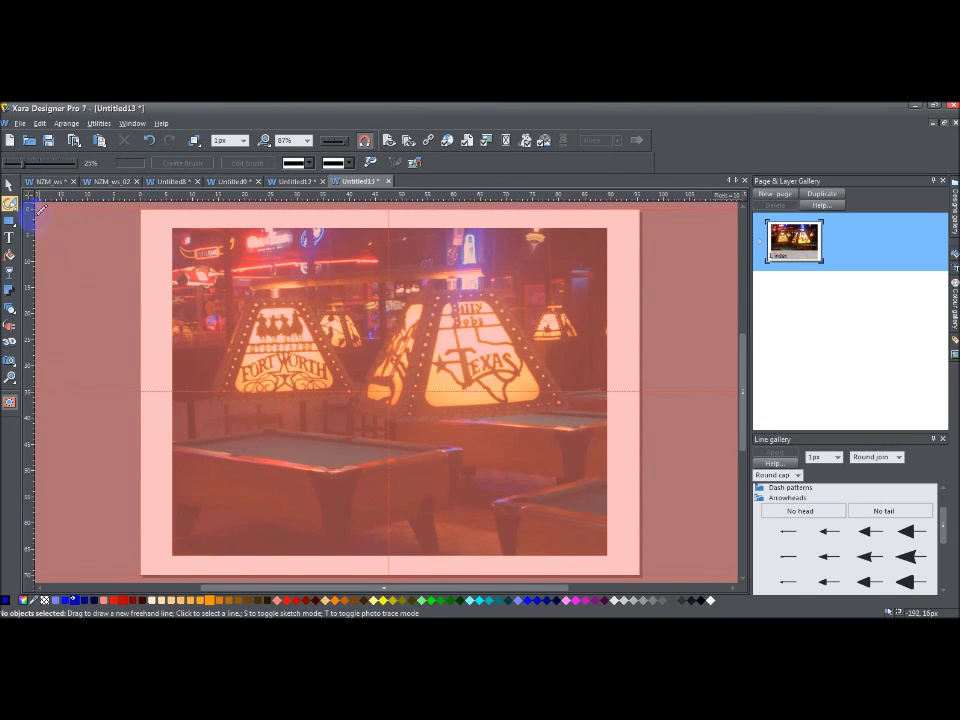
# Switch masking to the straight-line Shape Editor and start an outline at the Texas lamp's top-right corner.
pyautogui.moveTo(26, 212)
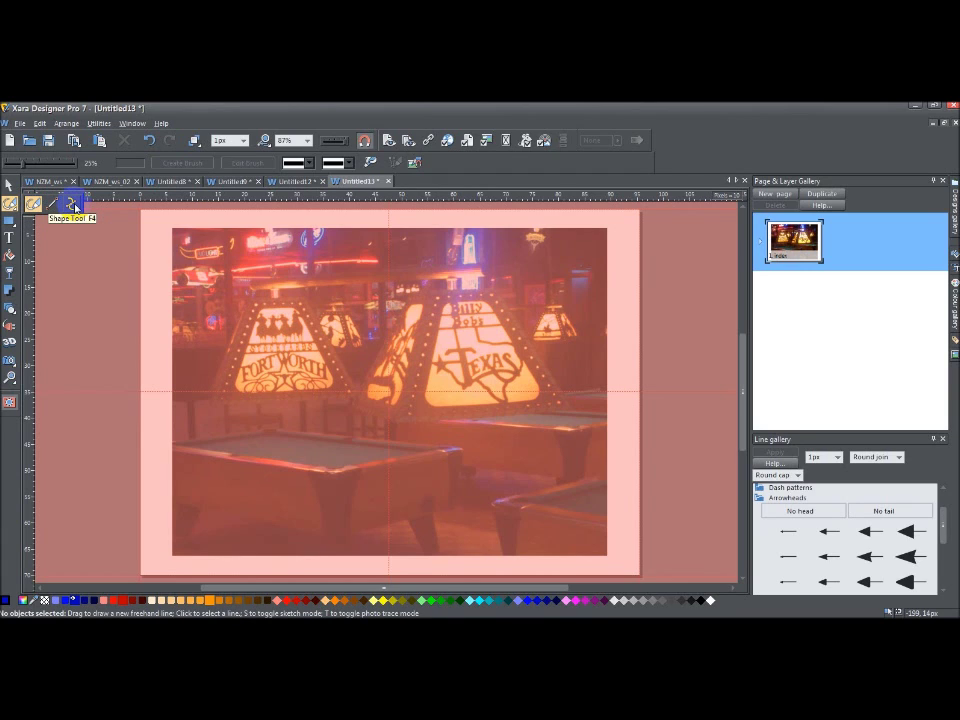
pyautogui.click(73, 207)
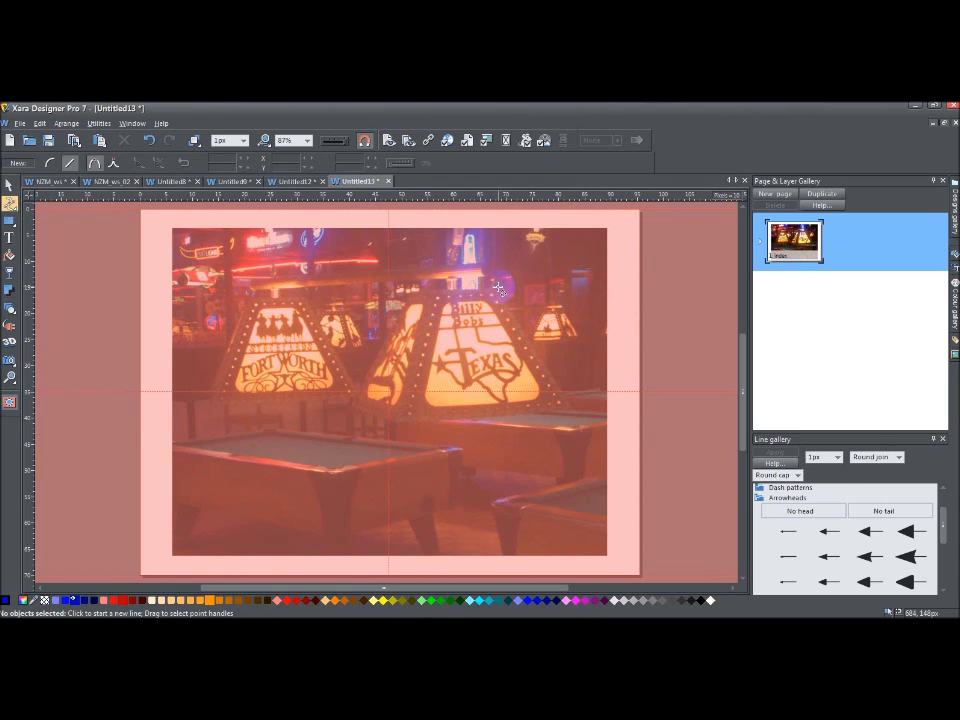
pyautogui.click(530, 400)
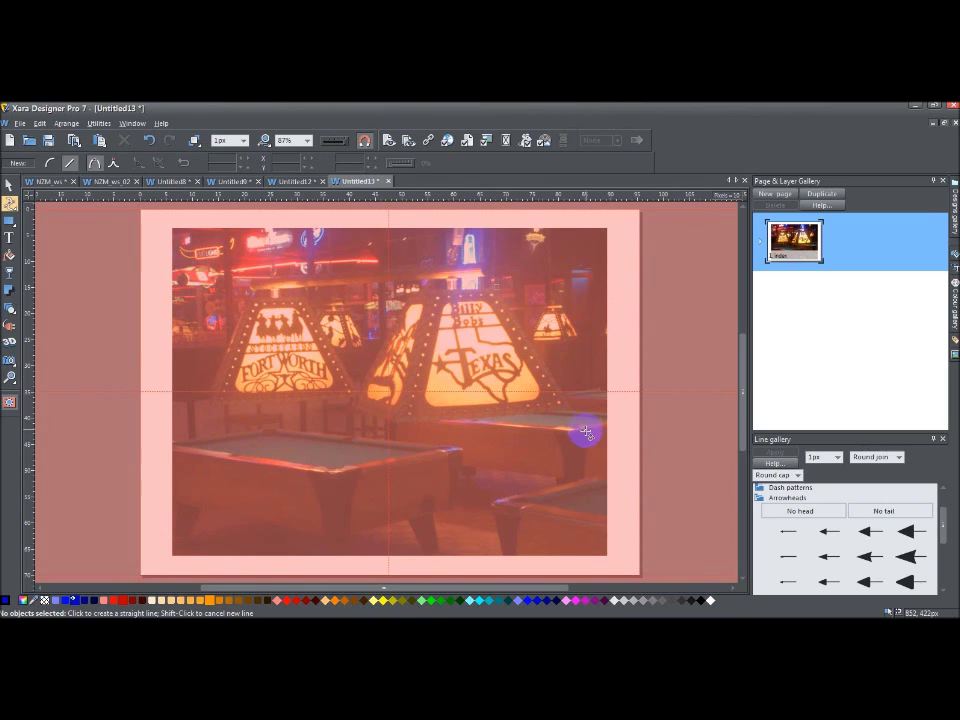
# Trace the Texas lampshade's corners and close the straight-edged outline to mask it.
pyautogui.click(572, 410)
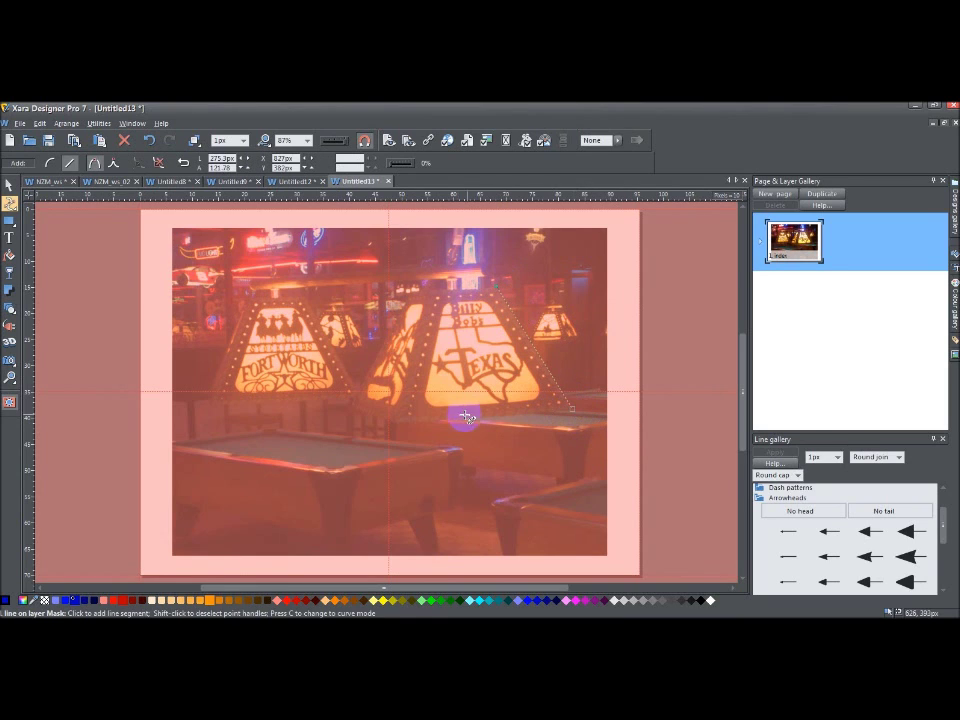
pyautogui.click(397, 424)
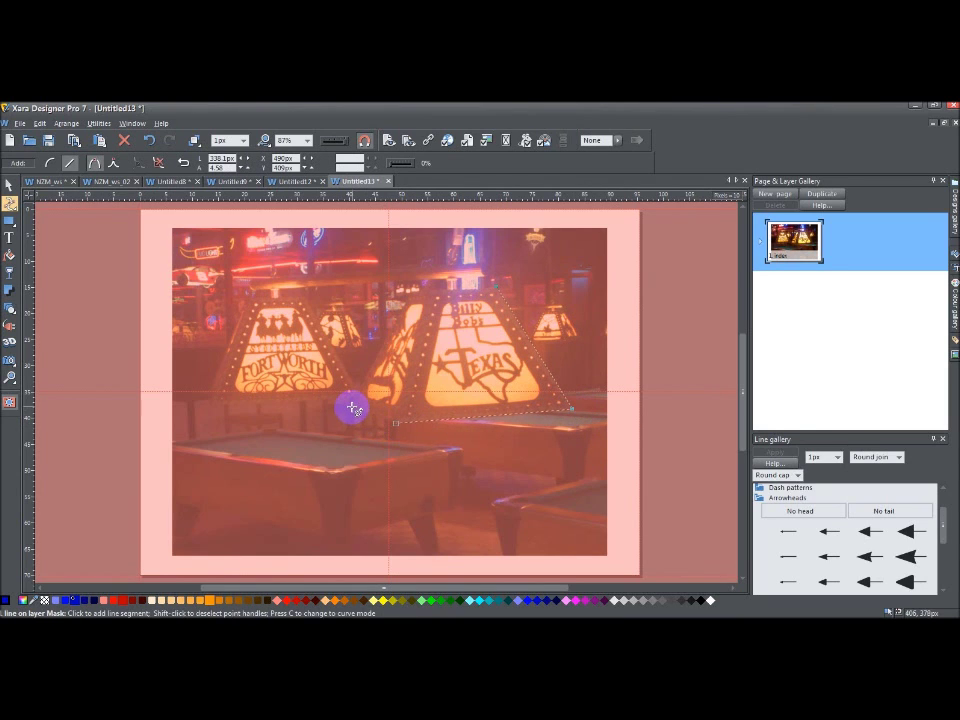
pyautogui.click(351, 406)
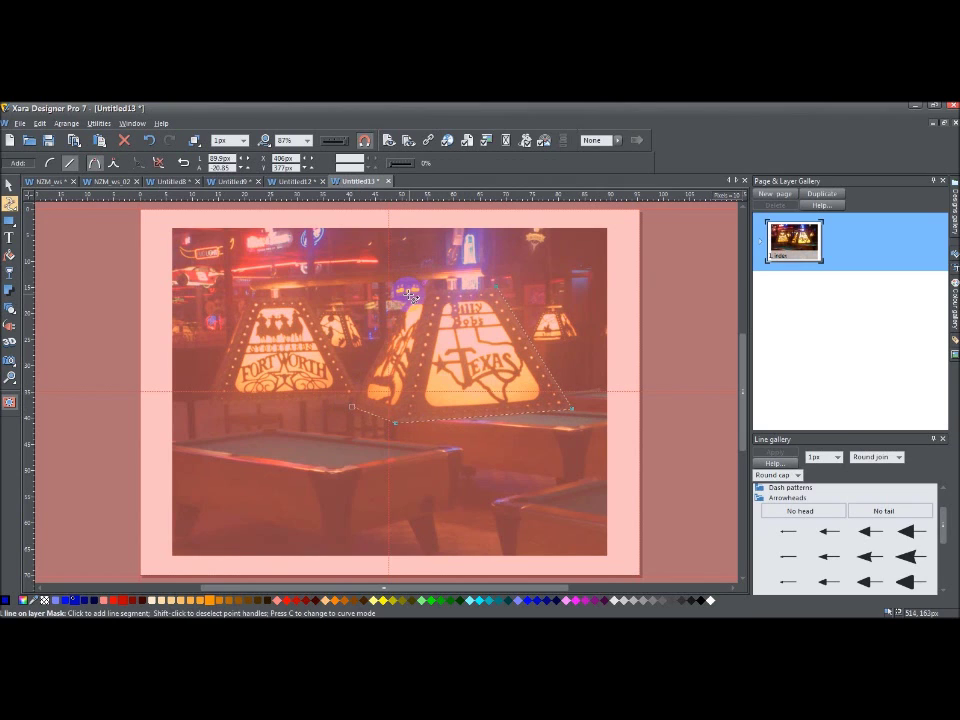
pyautogui.click(409, 293)
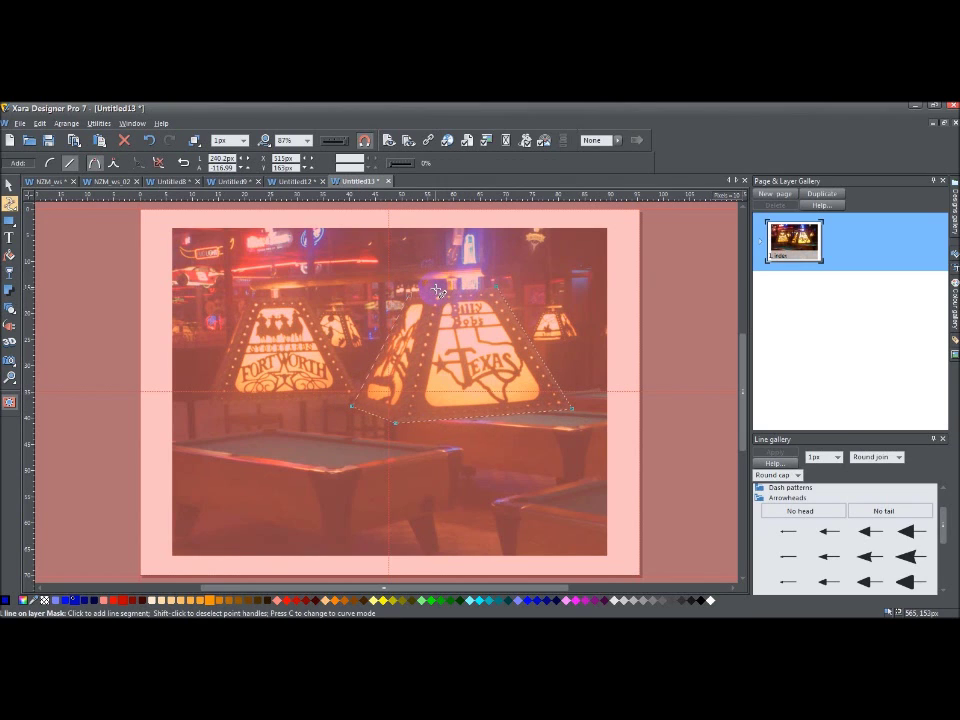
pyautogui.click(497, 290)
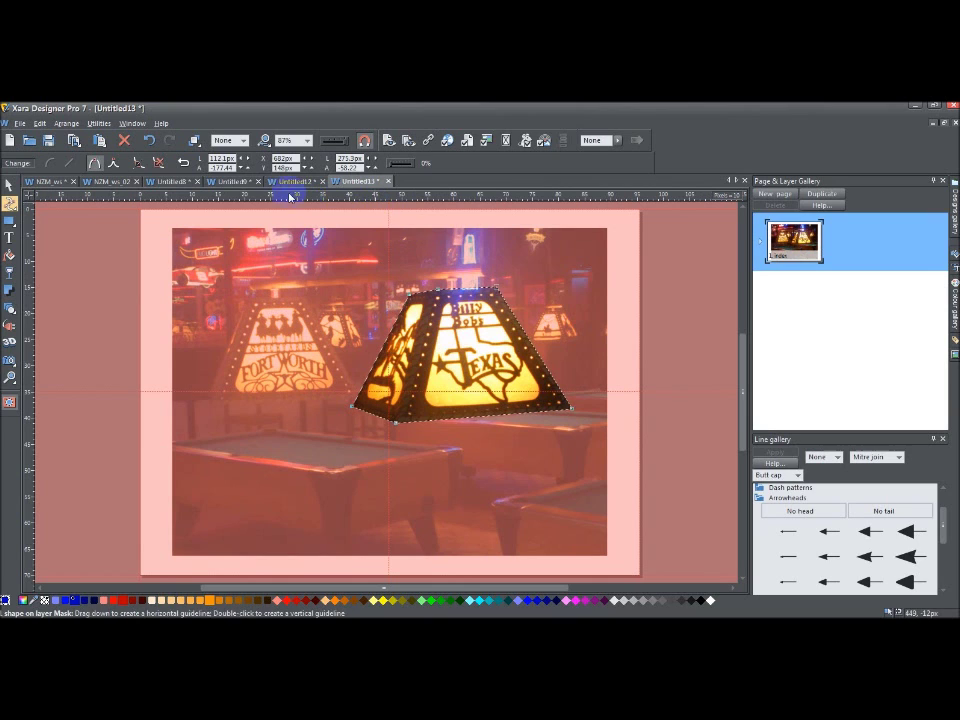
# Flip between Untitled8 and Untitled13, ending on Untitled8 with both lamps masked by five shapes.
pyautogui.click(172, 183)
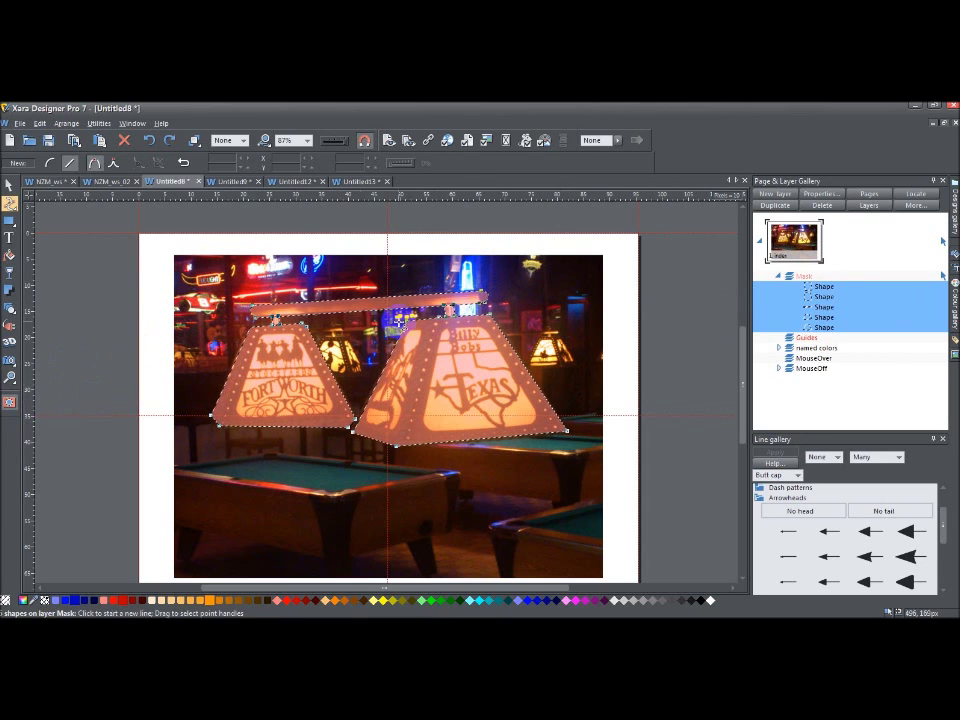
pyautogui.click(360, 182)
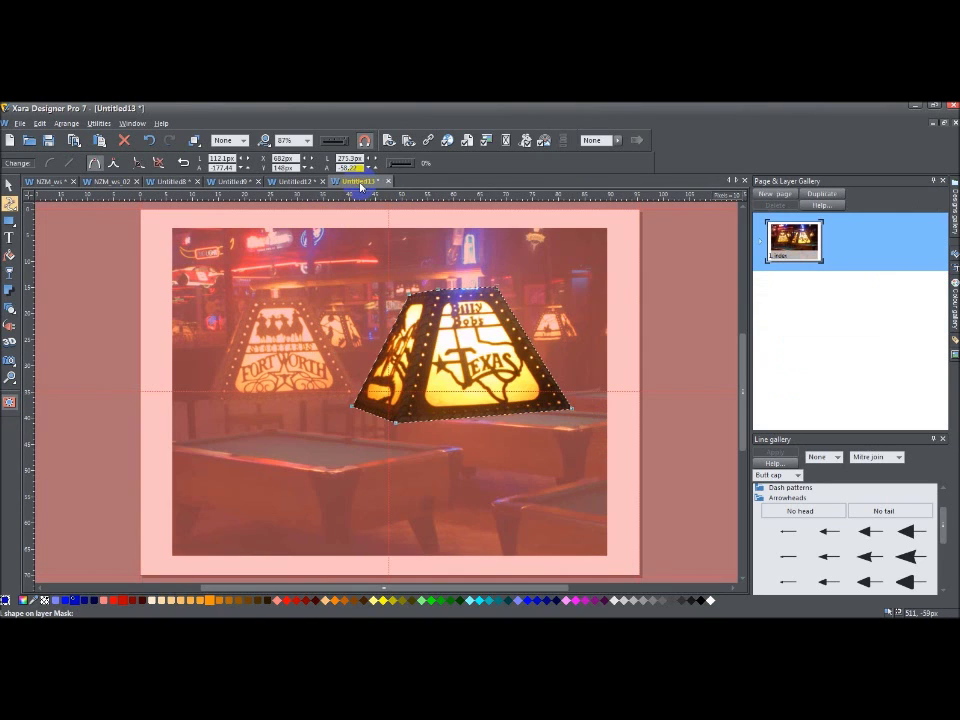
pyautogui.click(170, 183)
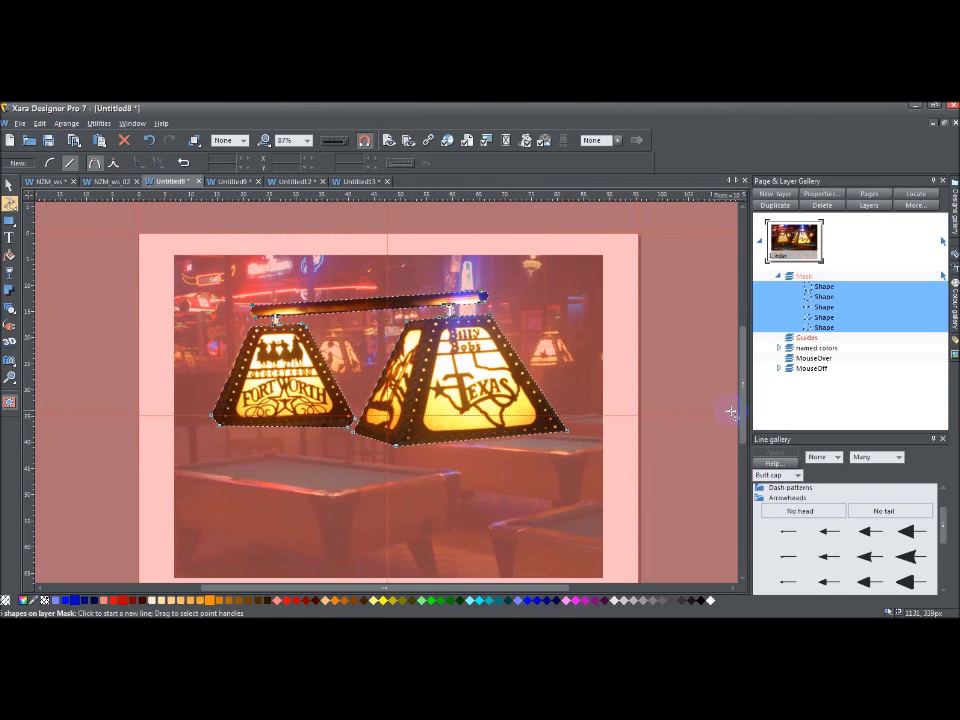
# Invert the mask display so only the two lamp outlines are tinted pink.
pyautogui.click(731, 412)
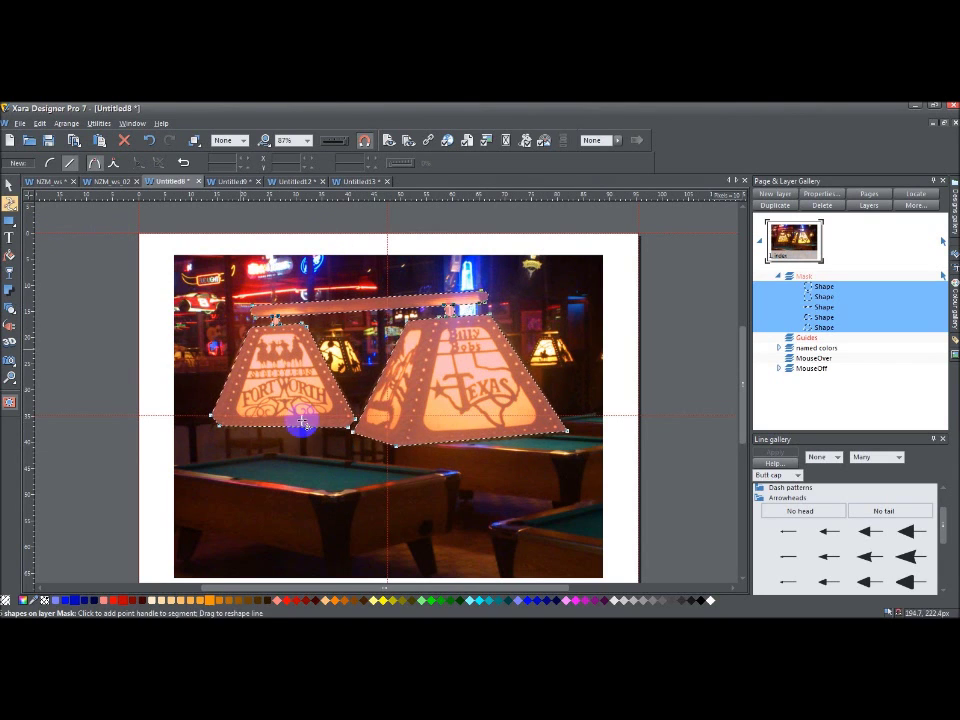
# Try turning the mask into clipped lamp shapes, then undo it.
pyautogui.click(396, 414)
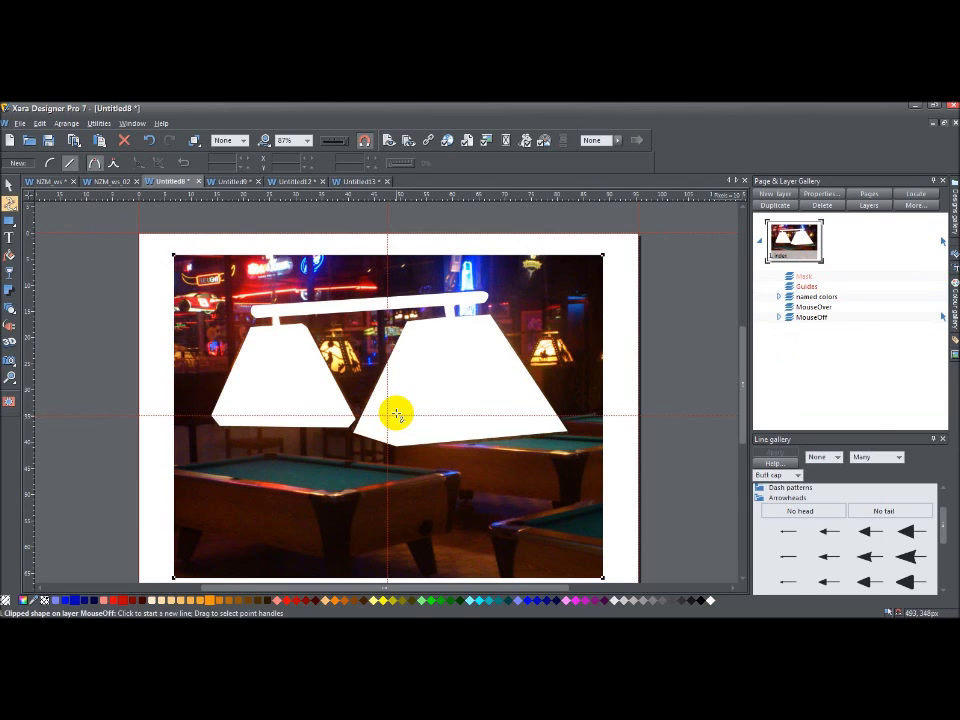
pyautogui.click(153, 141)
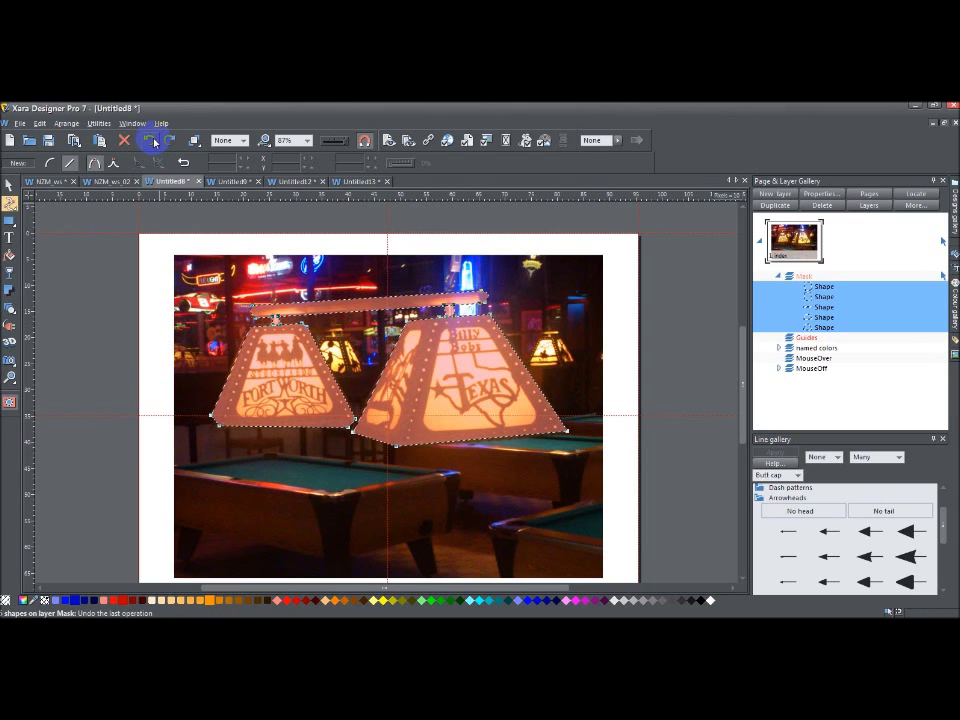
pyautogui.click(153, 141)
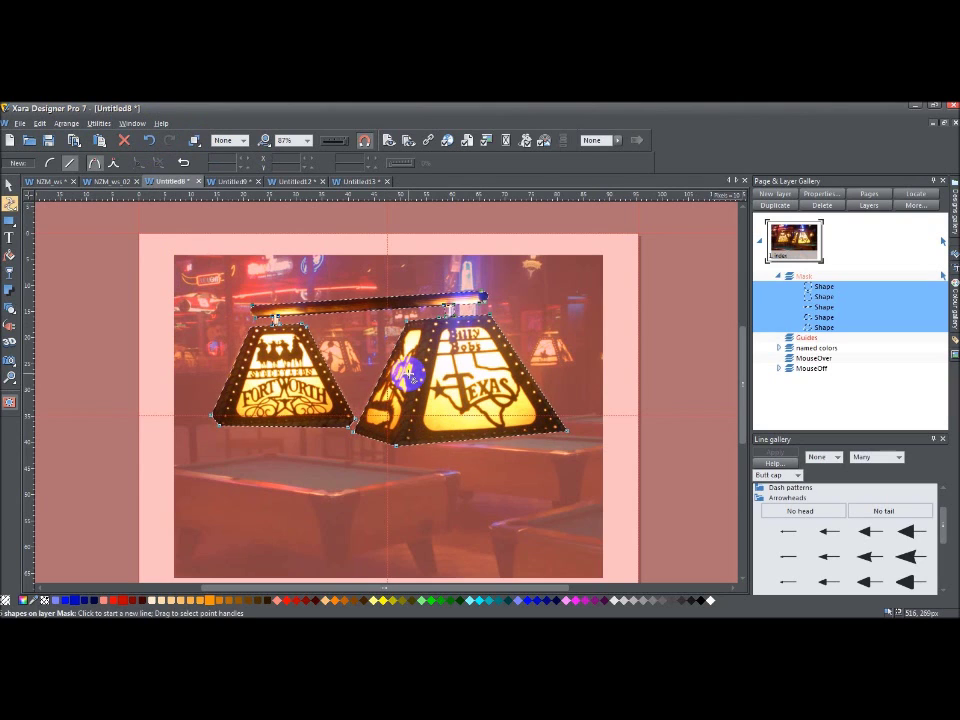
# Trial-clip the photo down to the two lamps, undo it, and tint outside the lamps again.
pyautogui.click(406, 371)
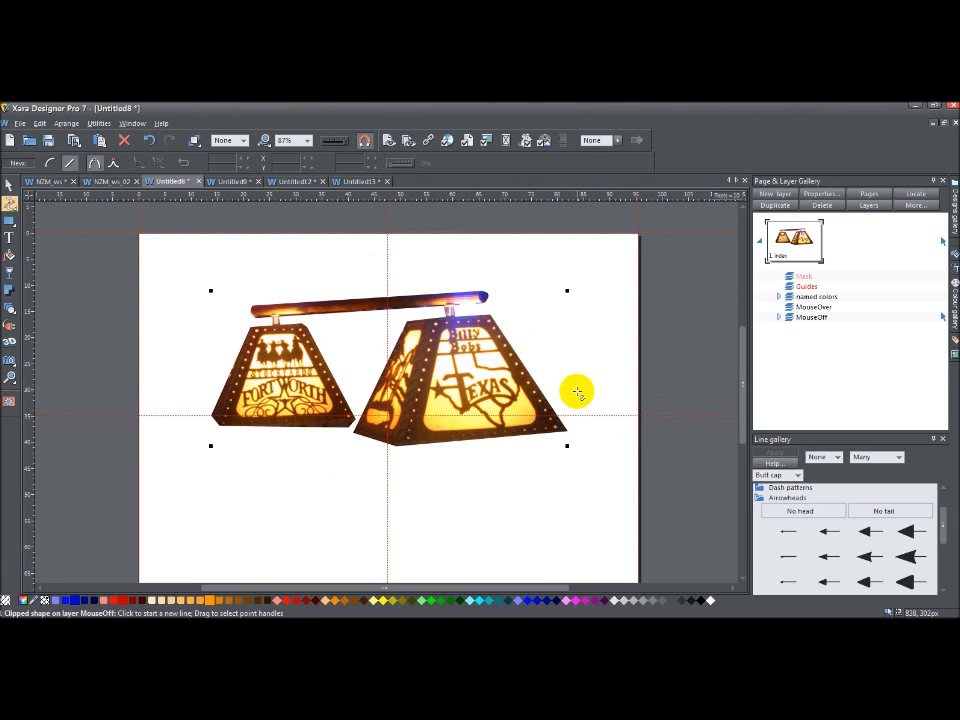
pyautogui.click(148, 141)
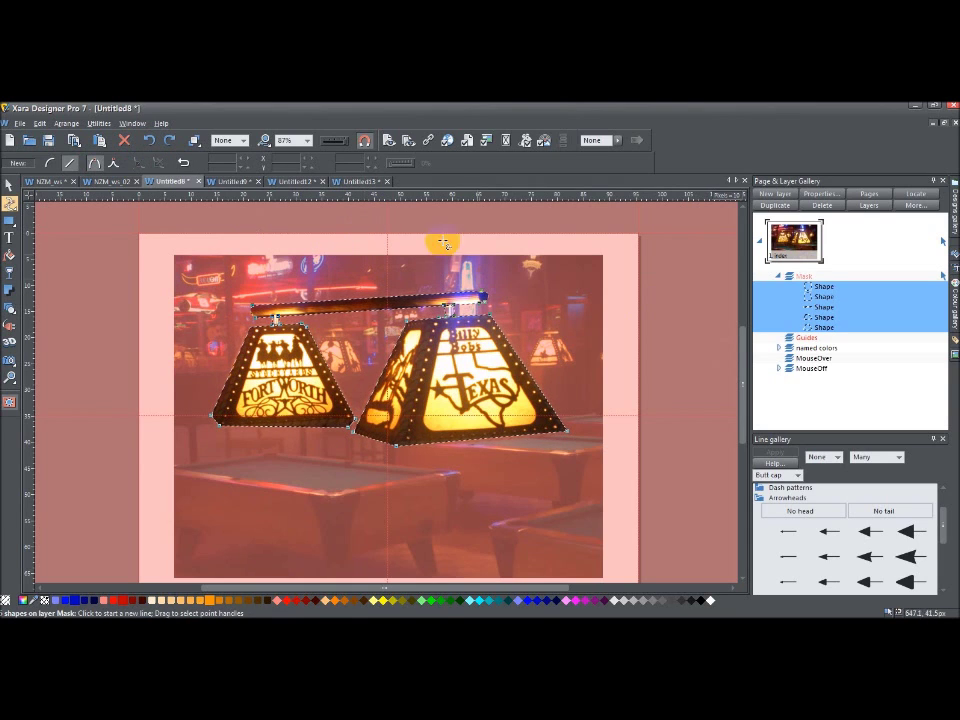
pyautogui.click(405, 375)
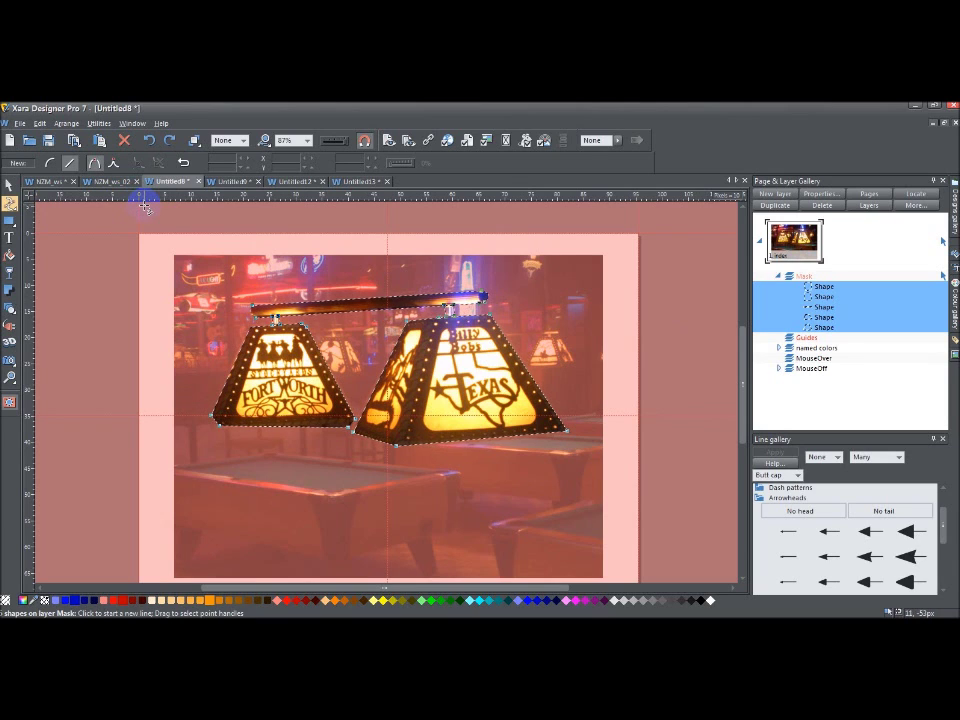
# Cut the visible lamp objects with Ctrl+X twice, undoing each cut to restore the photo.
pyautogui.hotkey('ctrl', 'x')
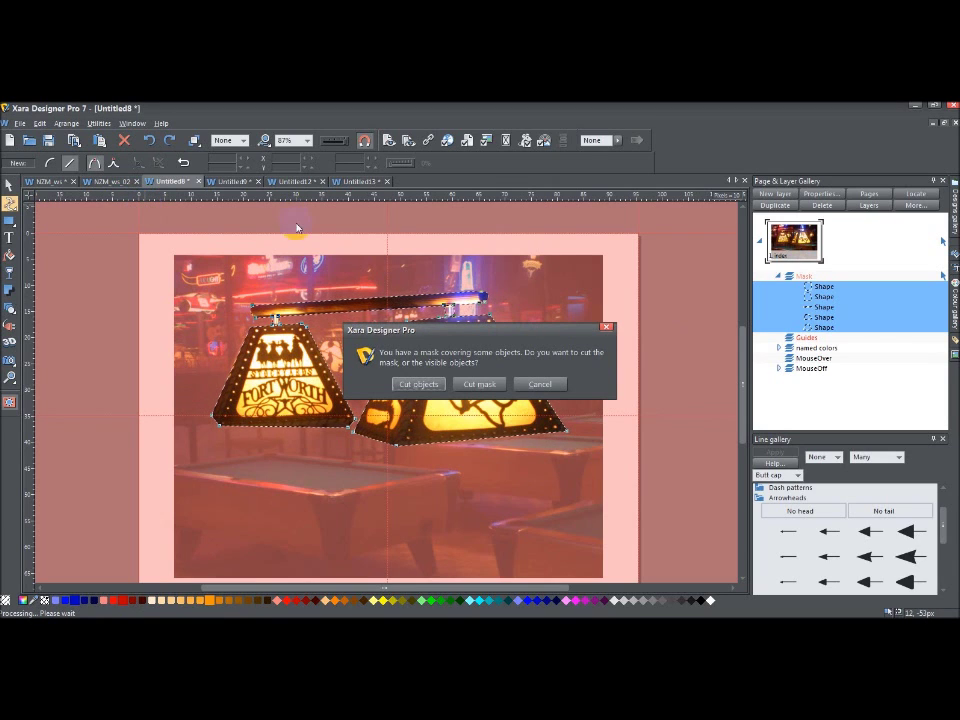
pyautogui.click(419, 384)
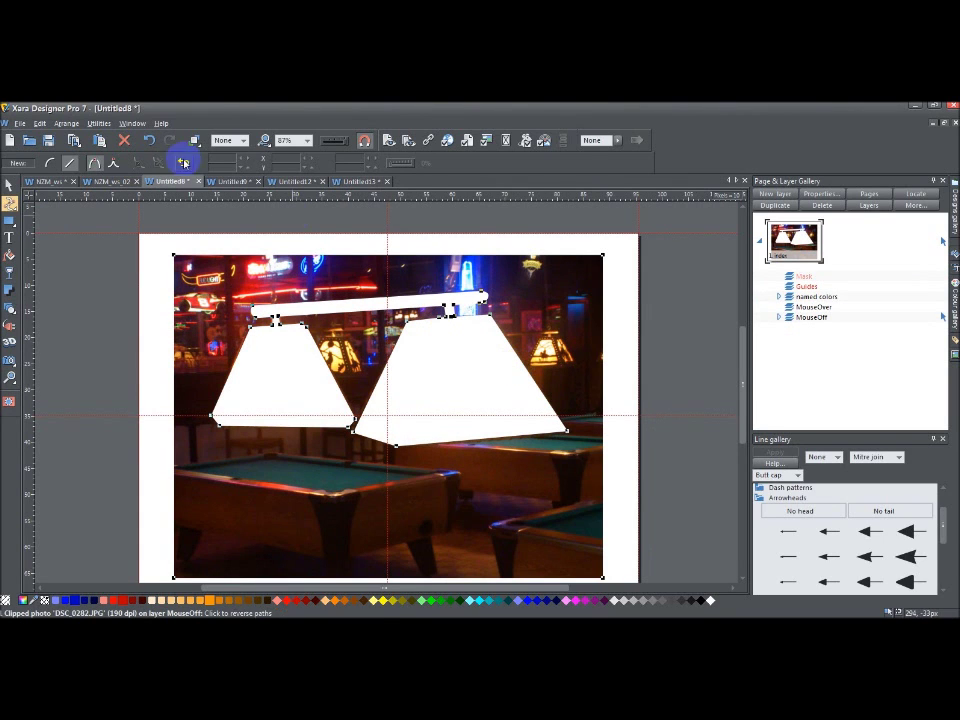
pyautogui.click(149, 141)
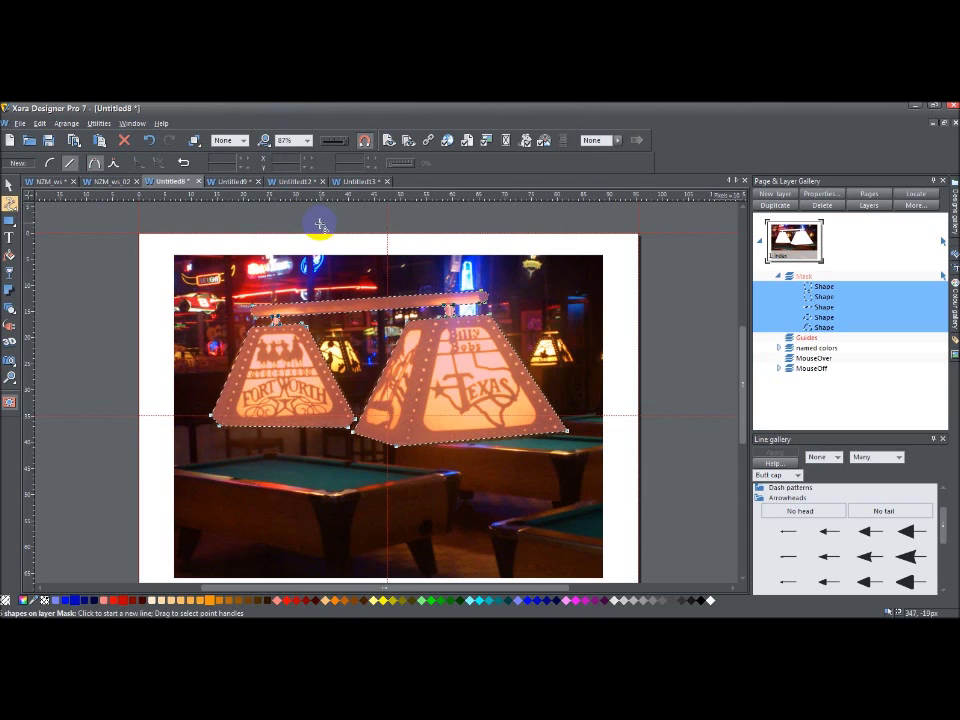
pyautogui.hotkey('ctrl', 'x')
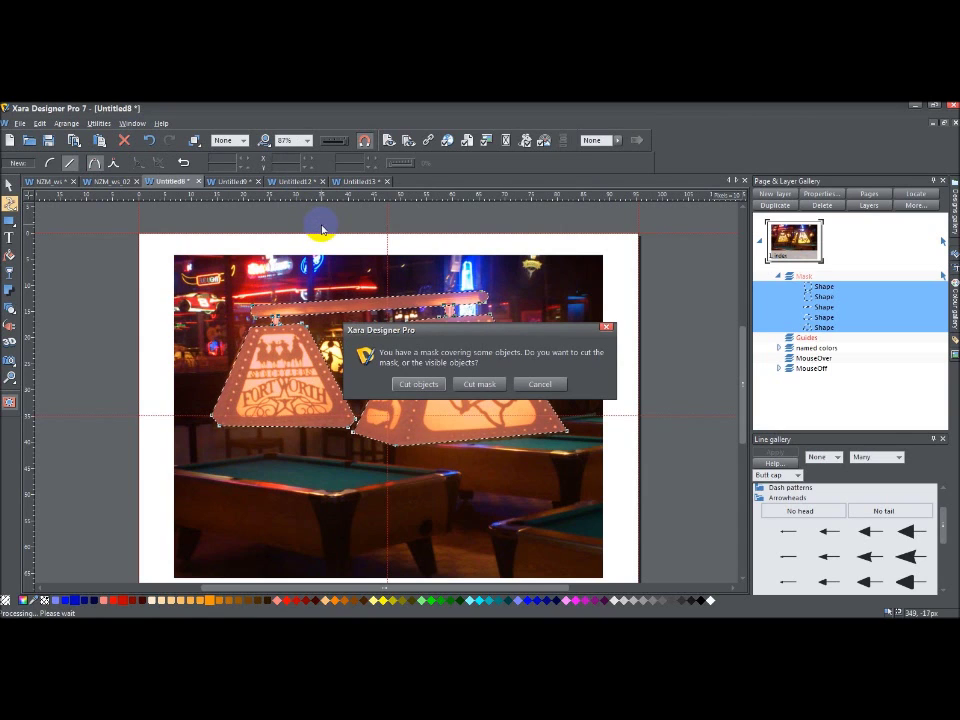
pyautogui.click(419, 384)
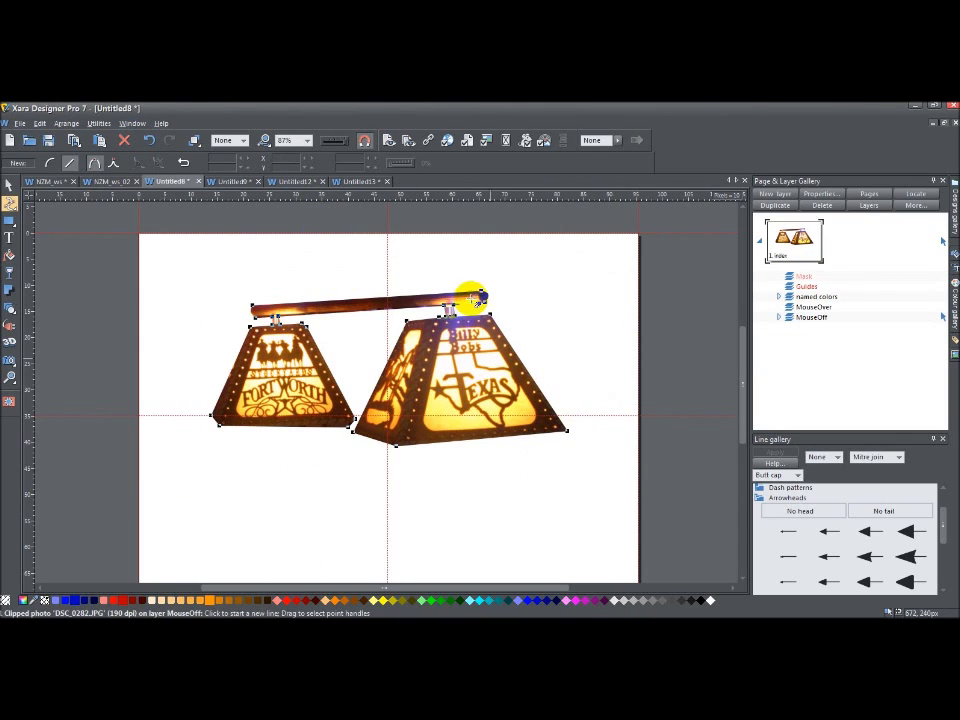
pyautogui.click(148, 141)
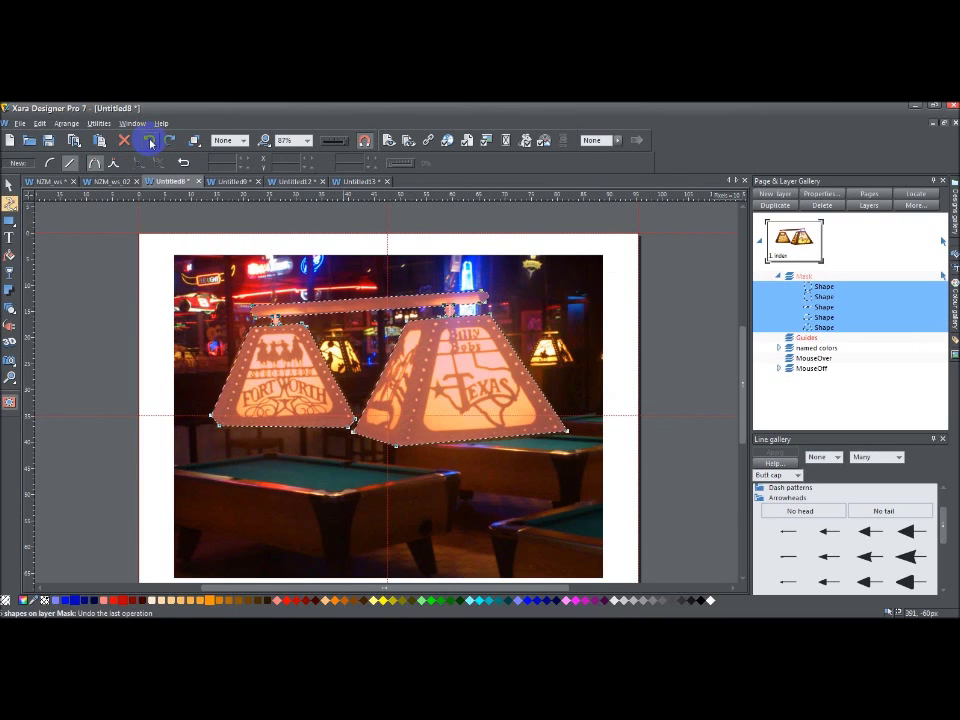
# Copy the visible lamp objects and drag the photo along the page with the Selector tool.
pyautogui.hotkey('ctrl', 'c')
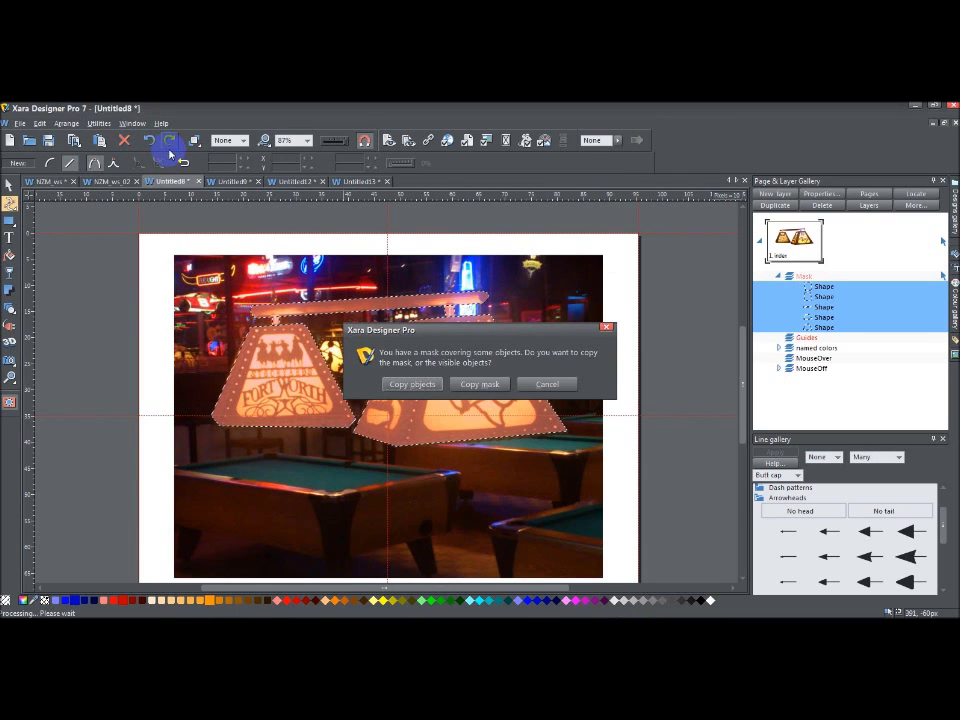
pyautogui.click(420, 385)
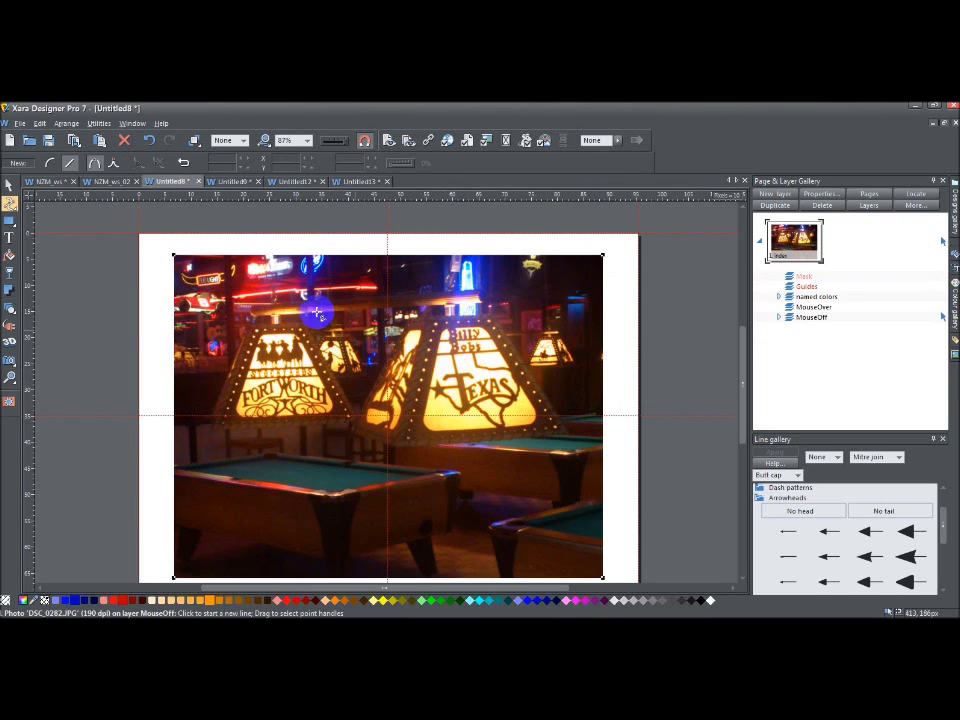
pyautogui.press('F2')
pyautogui.moveTo(436, 375); pyautogui.dragTo(463, 370)
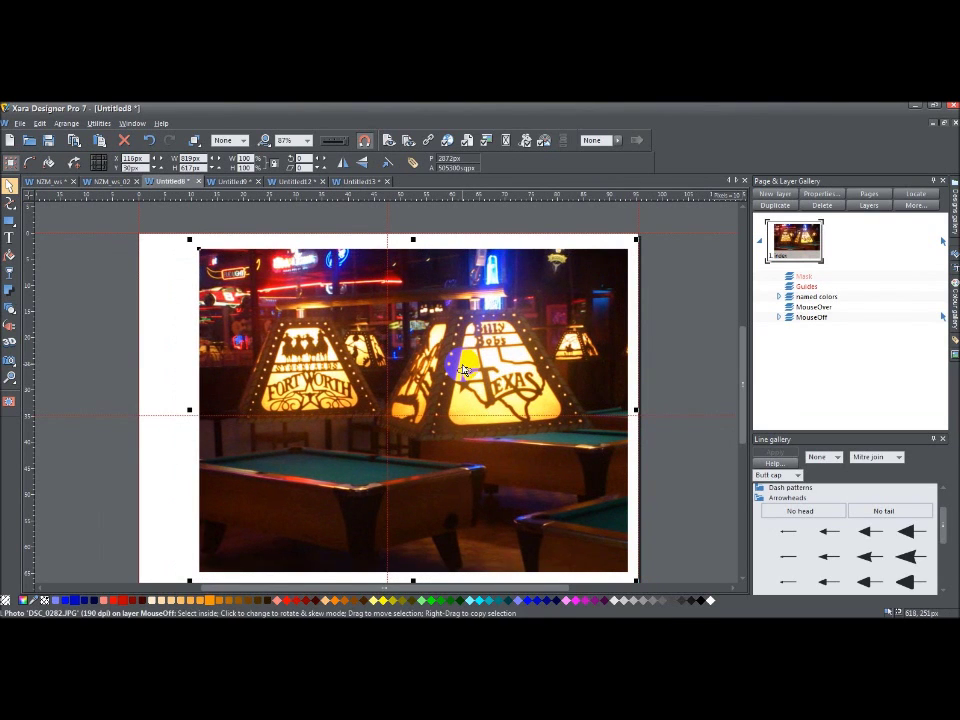
# Duplicate the photo, drag the copy up and left, then undo the moves and the copy.
pyautogui.hotkey('ctrl', 'd')
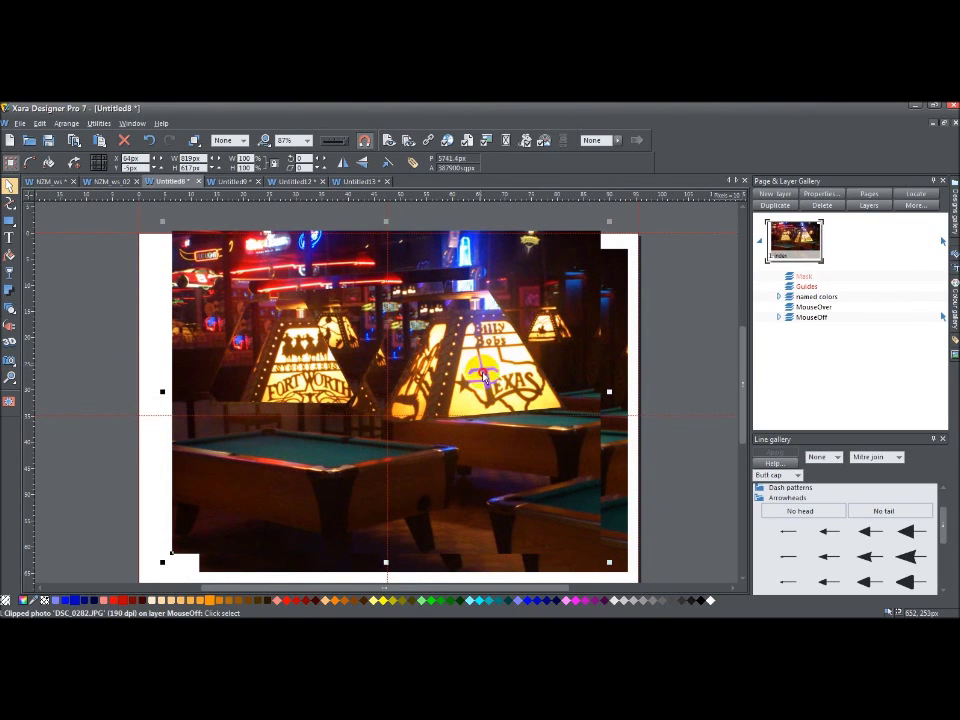
pyautogui.moveTo(568, 385); pyautogui.dragTo(477, 396)
pyautogui.moveTo(315, 491); pyautogui.dragTo(340, 521)
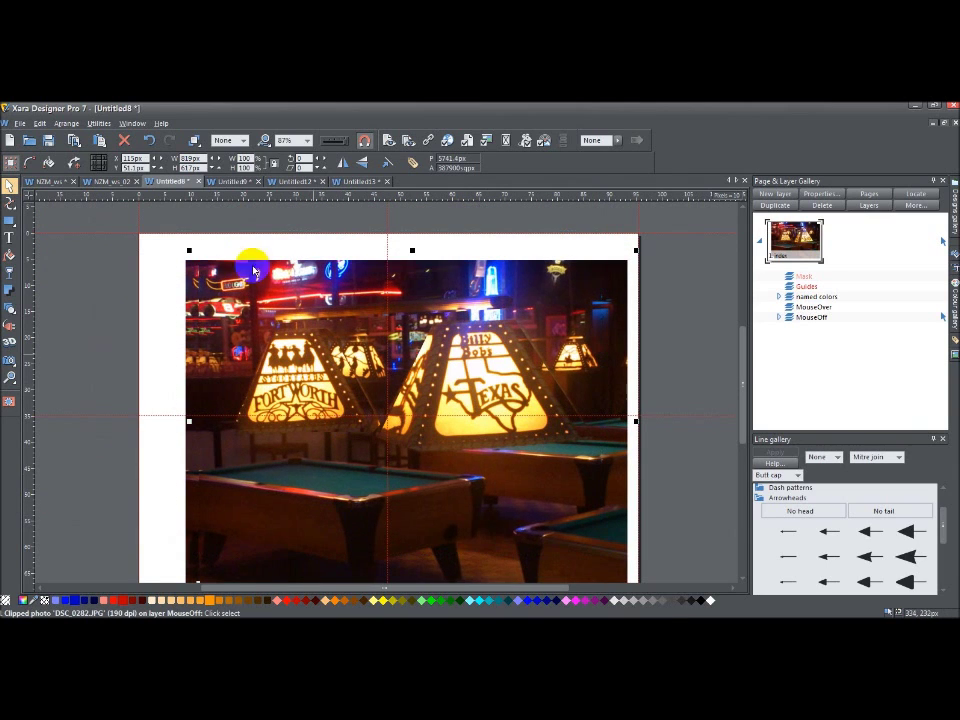
pyautogui.click(149, 140)
pyautogui.click(149, 140)
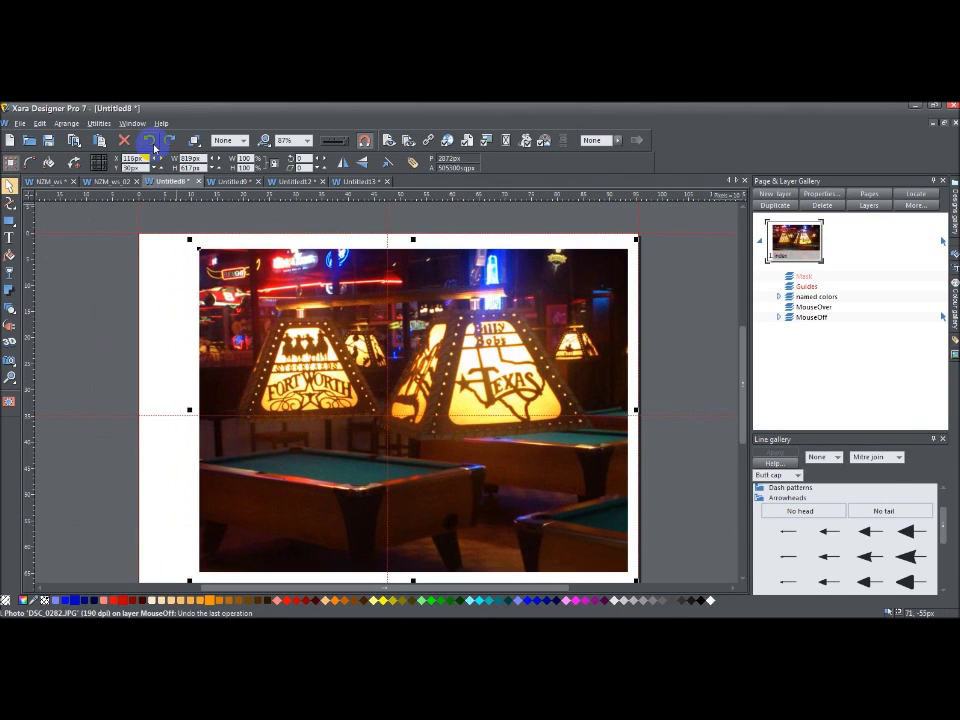
pyautogui.click(149, 140)
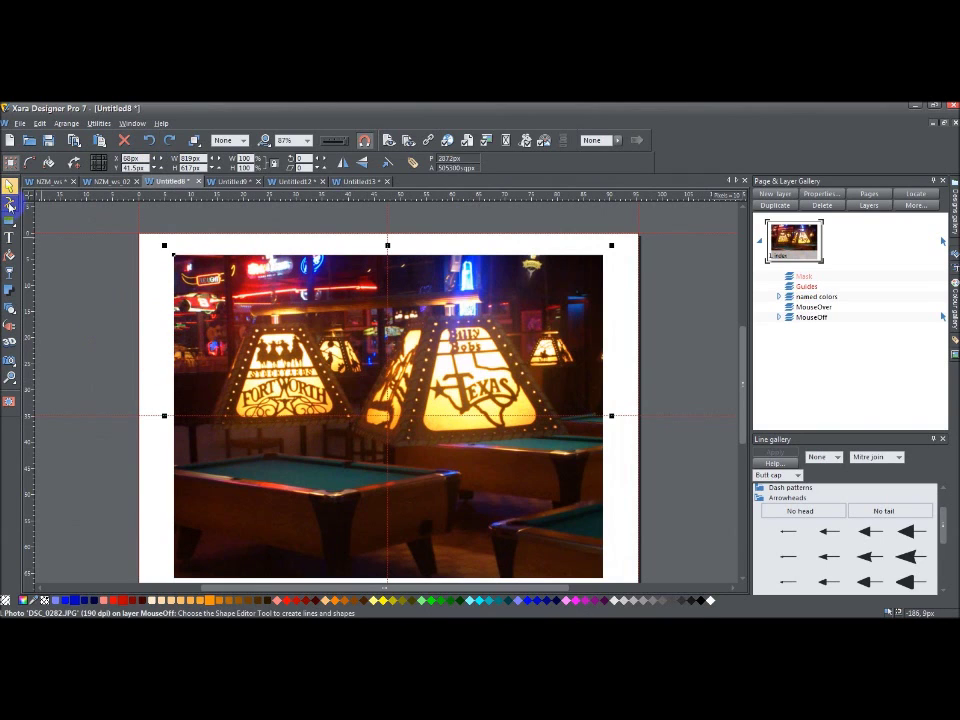
# Trial-delete the masked lamp objects, then undo to restore the five lamp shapes over the photo.
pyautogui.click(149, 140)
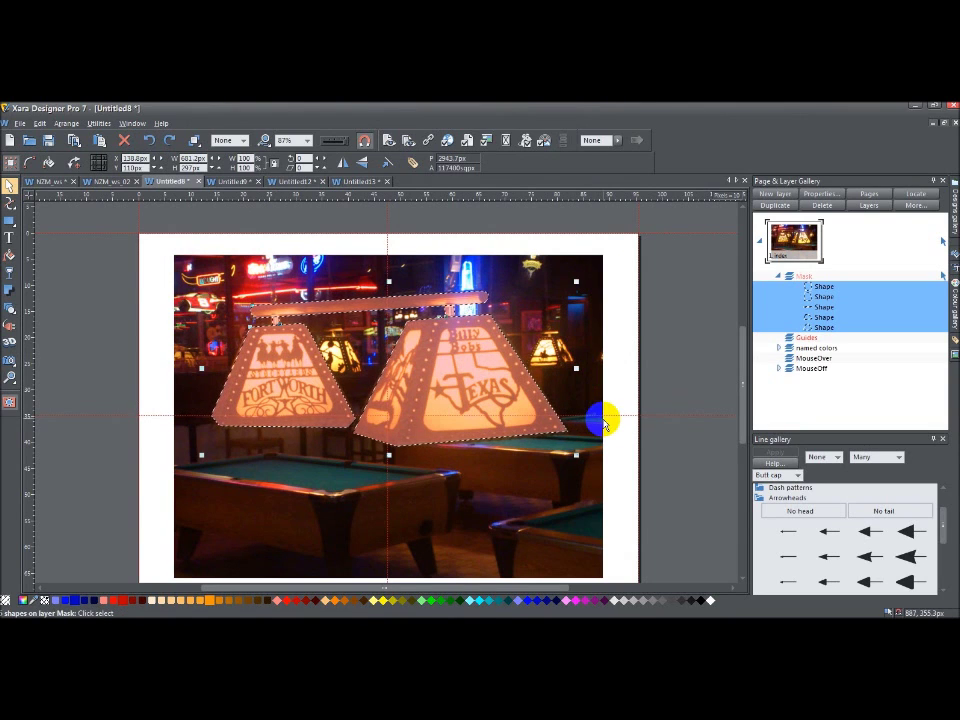
pyautogui.press('Delete')
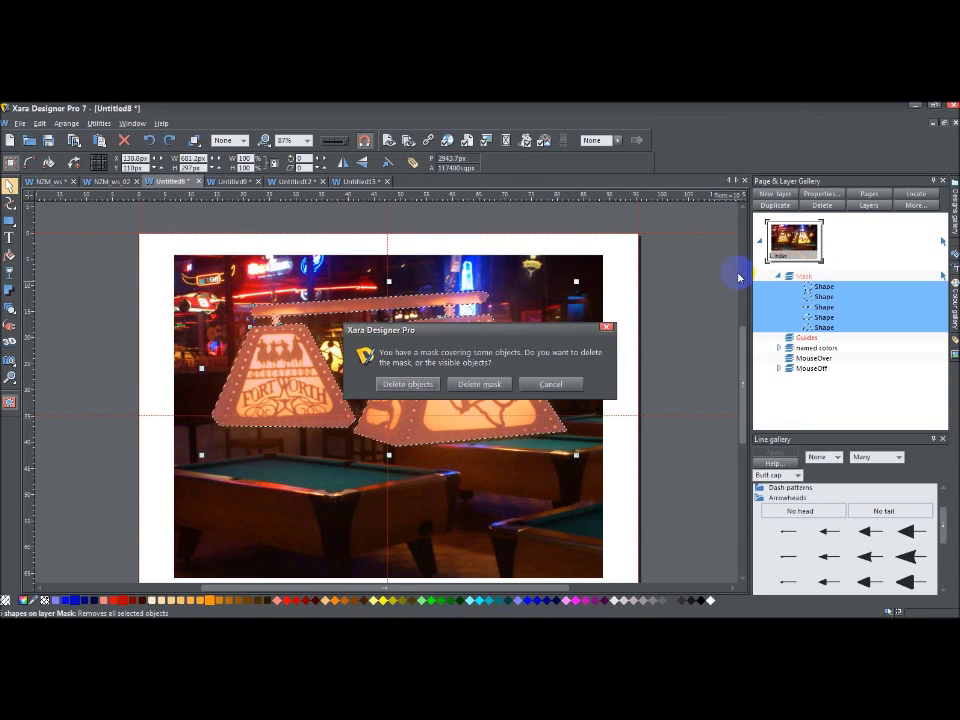
pyautogui.click(394, 385)
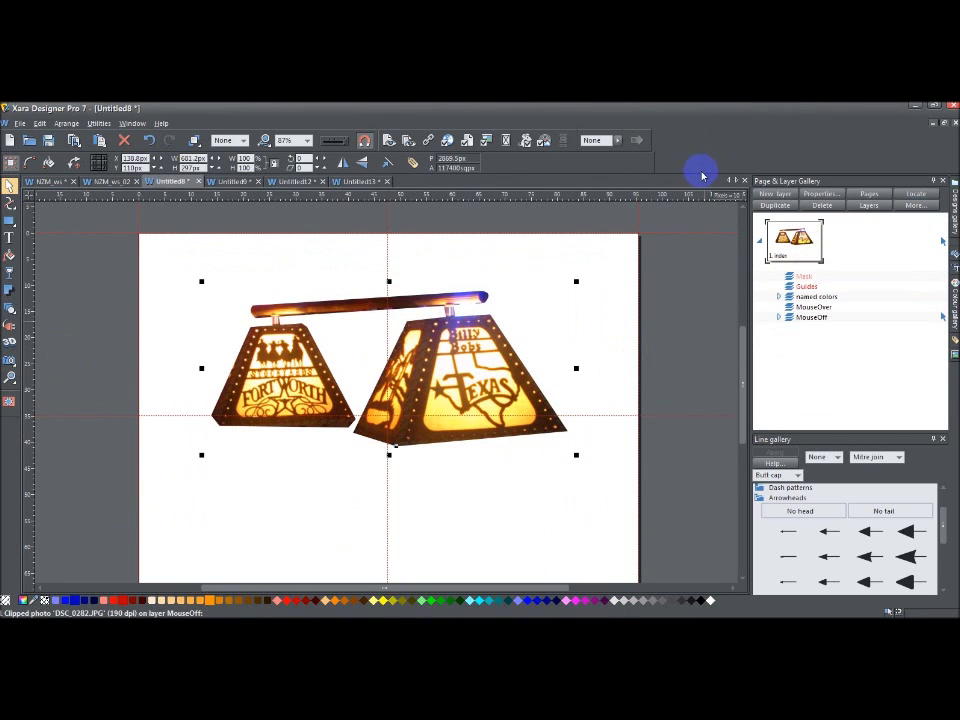
pyautogui.click(148, 140)
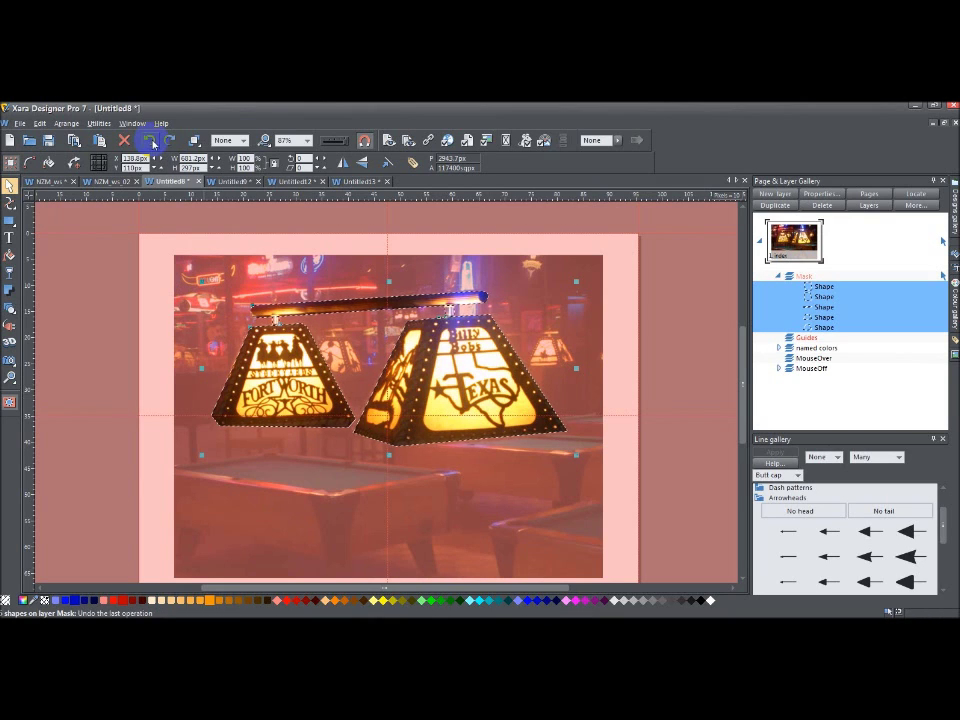
# Test-drag the lamp cut-out to the right with the Selector tool, then undo the move.
pyautogui.click(151, 142)
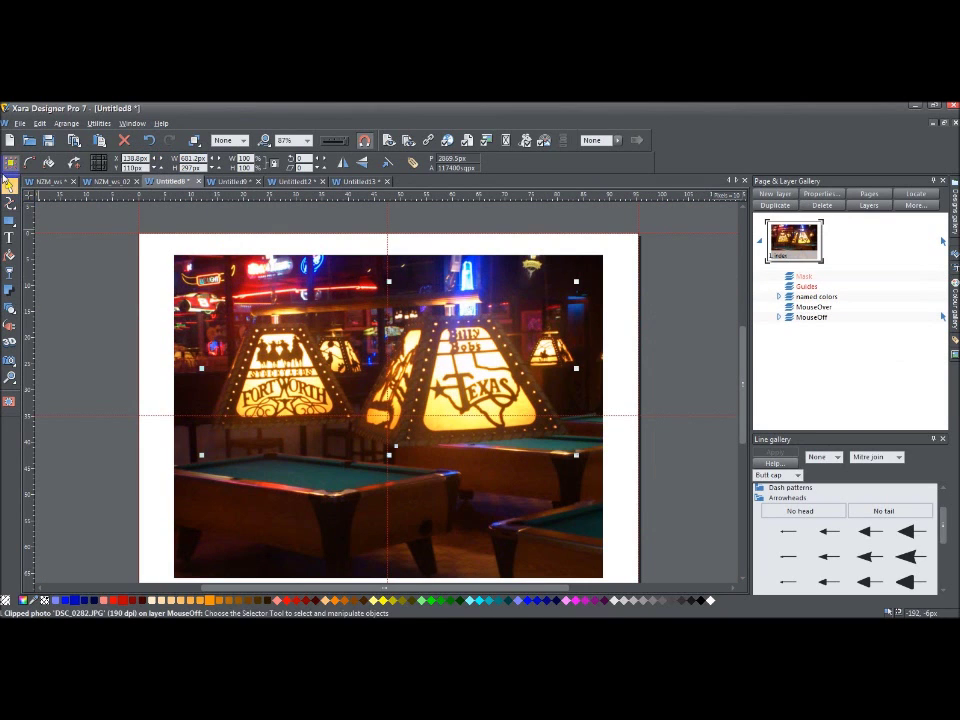
pyautogui.click(8, 185)
pyautogui.moveTo(362, 293); pyautogui.dragTo(490, 365)
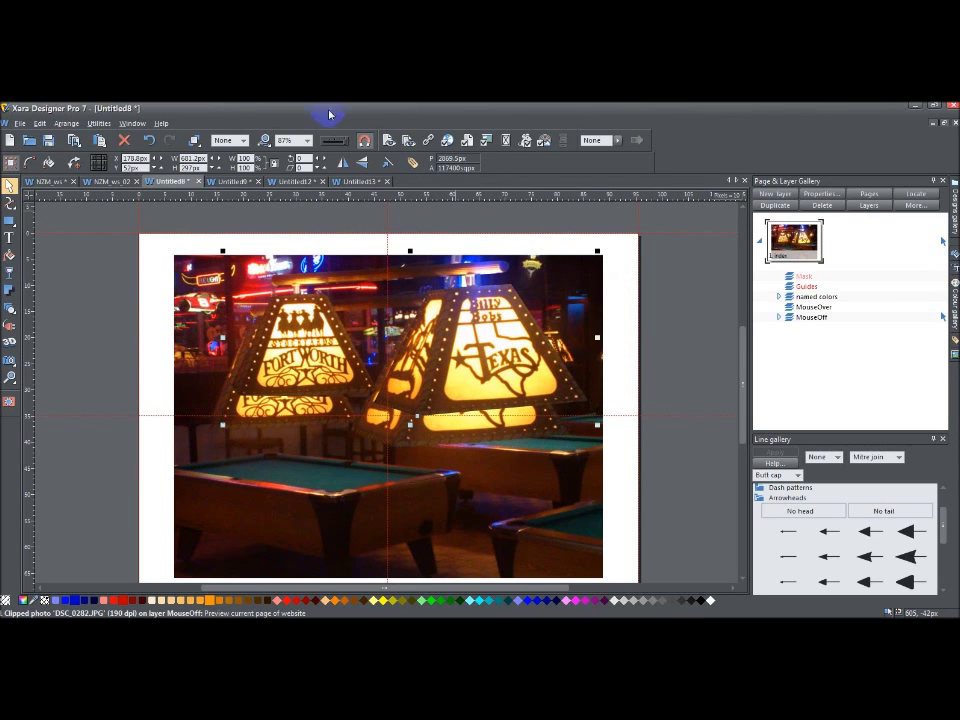
pyautogui.click(151, 142)
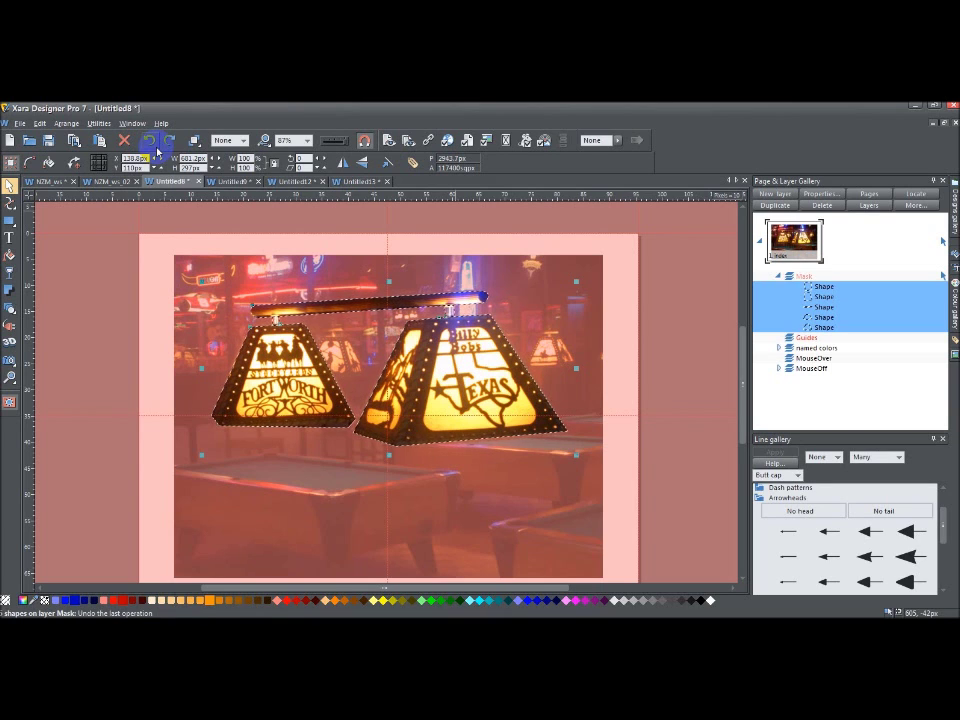
# Undo earlier edits and select the pool-hall photo with the Photo tool.
pyautogui.click(151, 142)
pyautogui.click(151, 142)
pyautogui.click(242, 497)
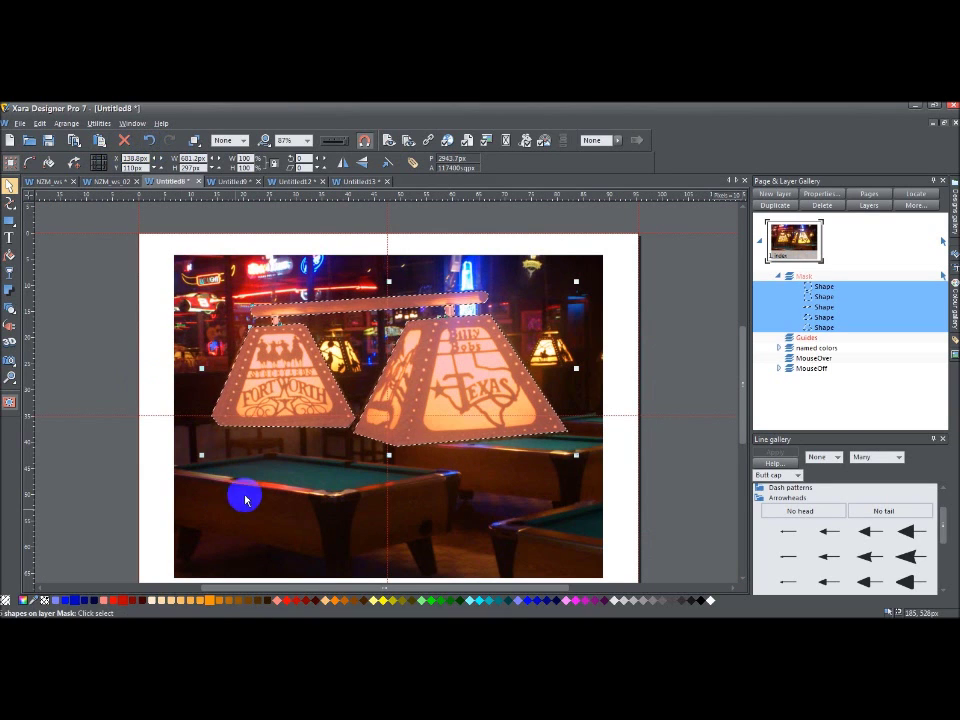
pyautogui.click(355, 460)
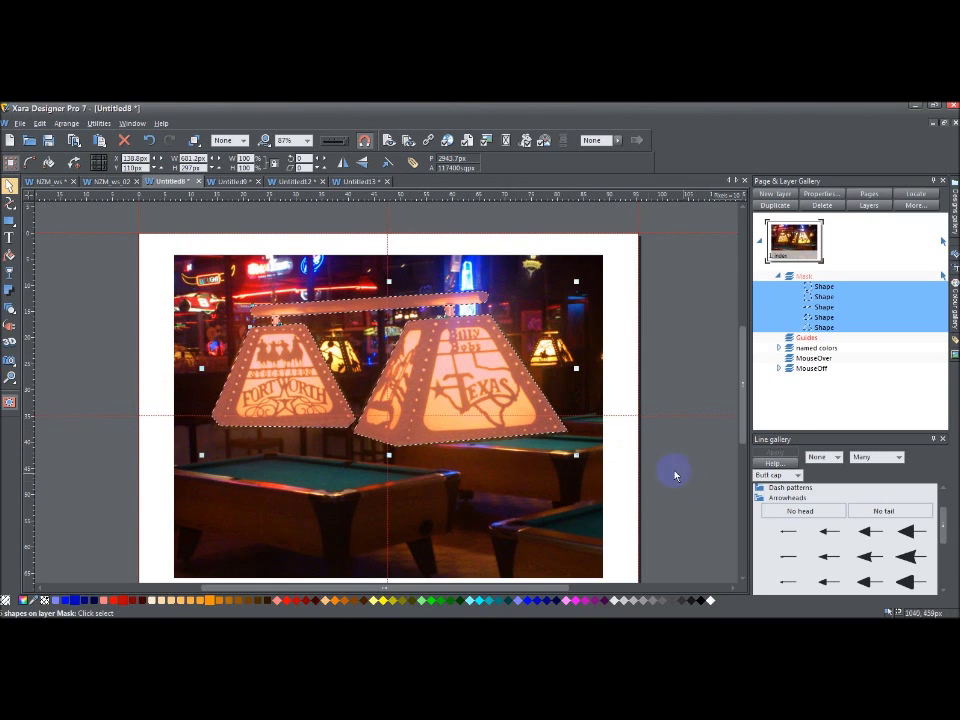
pyautogui.click(9, 360)
pyautogui.click(161, 355)
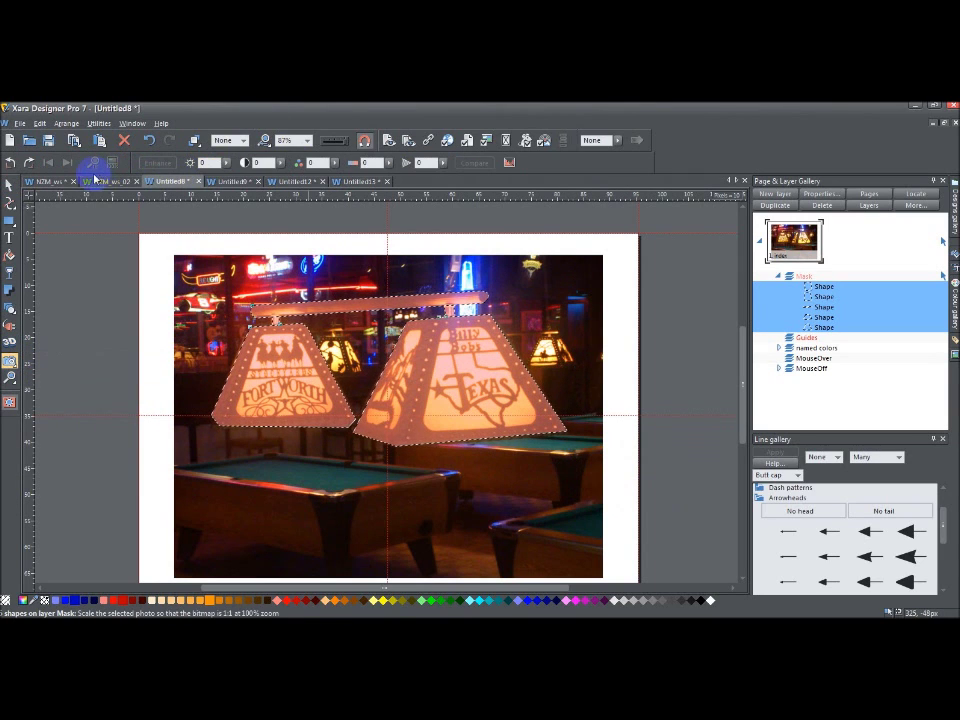
# Widen the photo past both page edges with content-aware resizing, then undo the enlargement.
pyautogui.moveTo(9, 360)
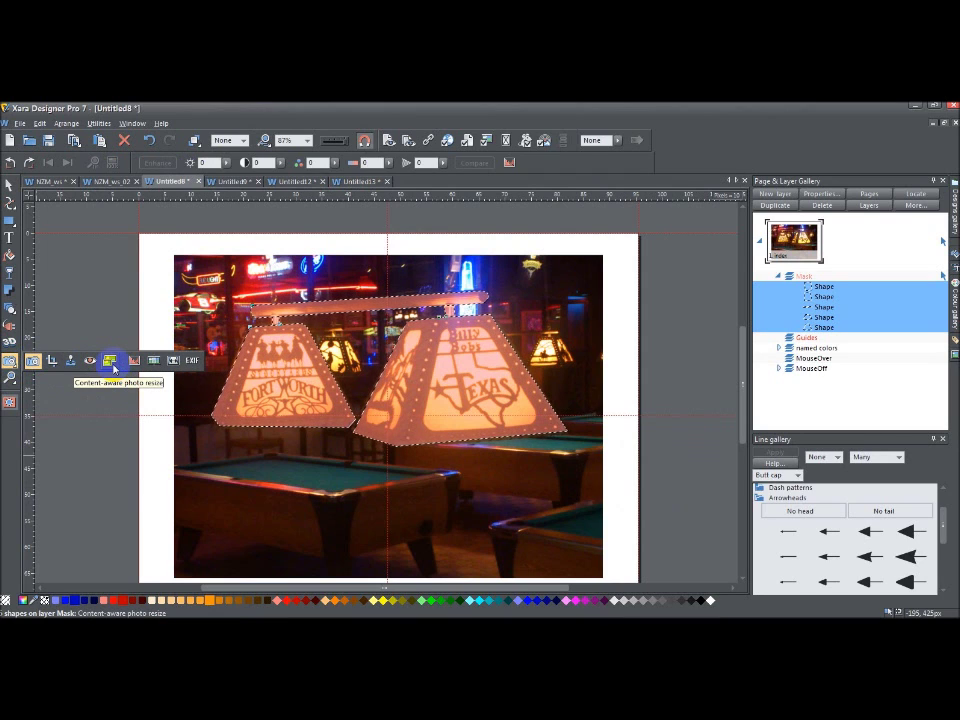
pyautogui.click(115, 368)
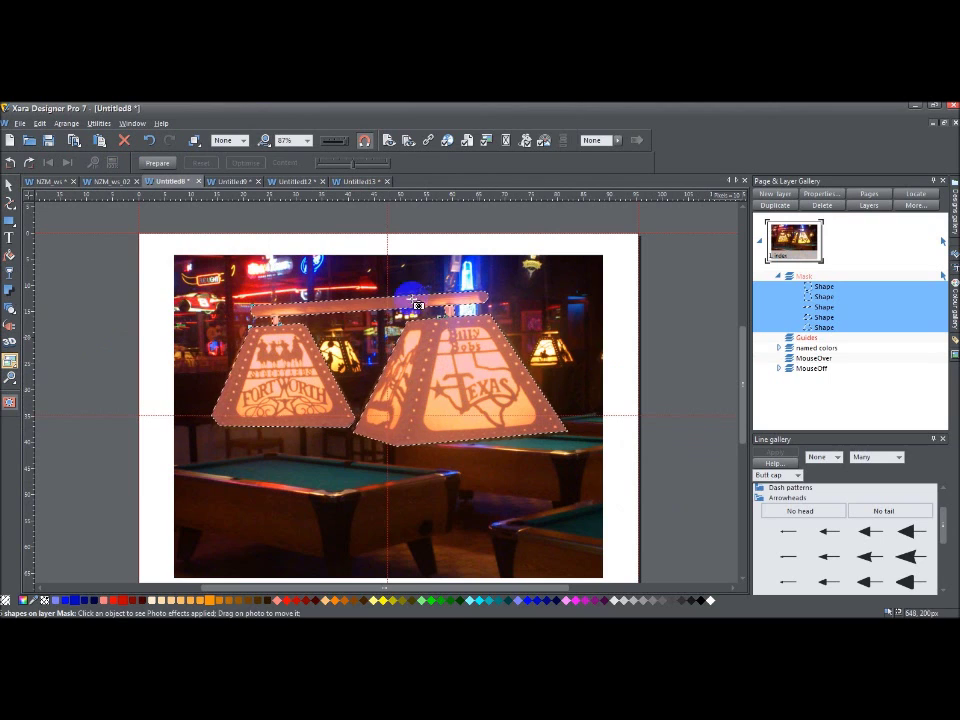
pyautogui.click(160, 163)
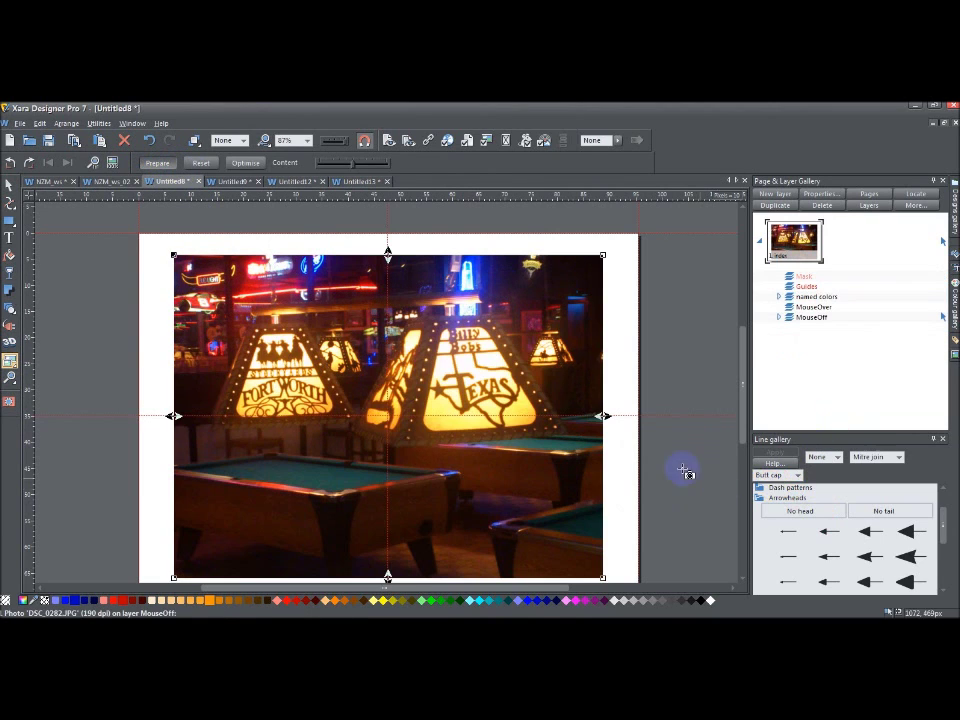
pyautogui.moveTo(604, 415); pyautogui.dragTo(716, 418)
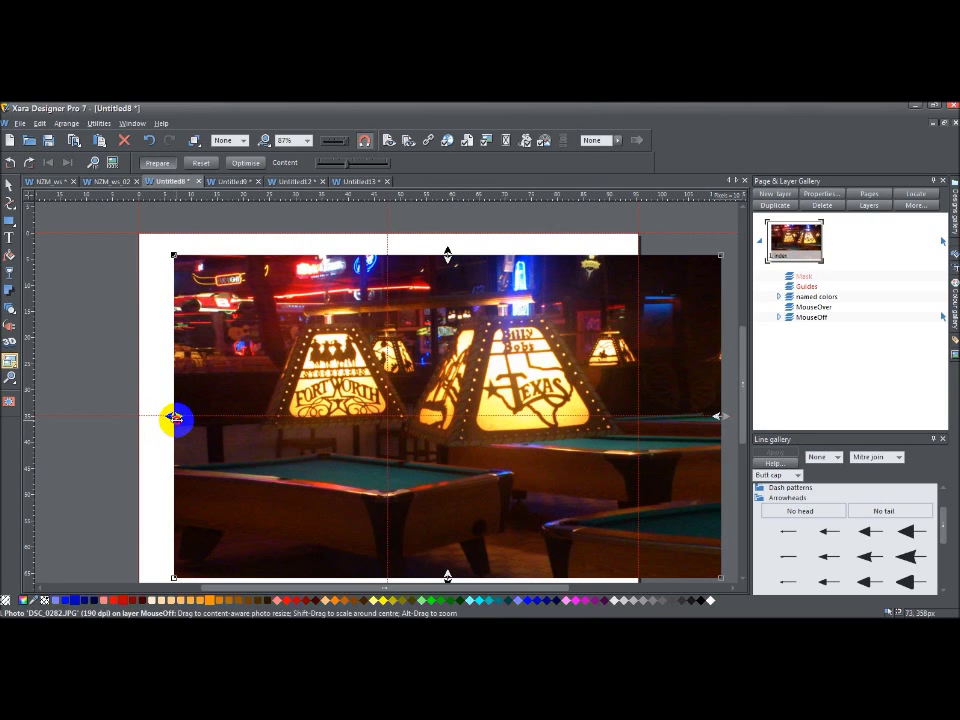
pyautogui.moveTo(175, 418); pyautogui.dragTo(66, 418)
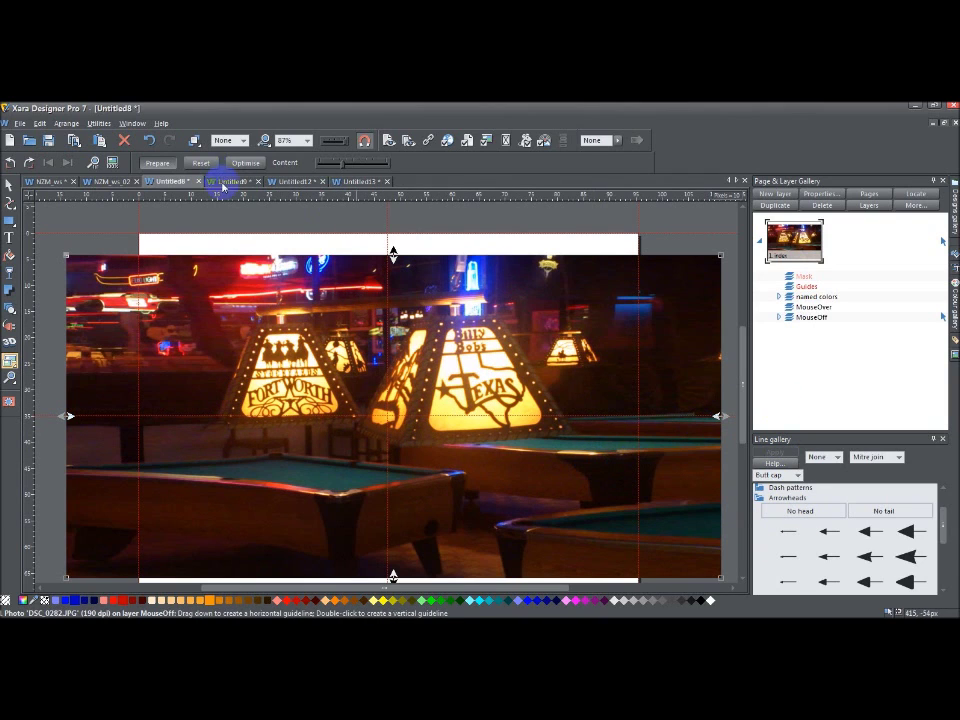
pyautogui.click(150, 142)
# Undo once more, then trial a Blur/Sharpness value of -200 on the photo and undo it.
pyautogui.click(151, 143)
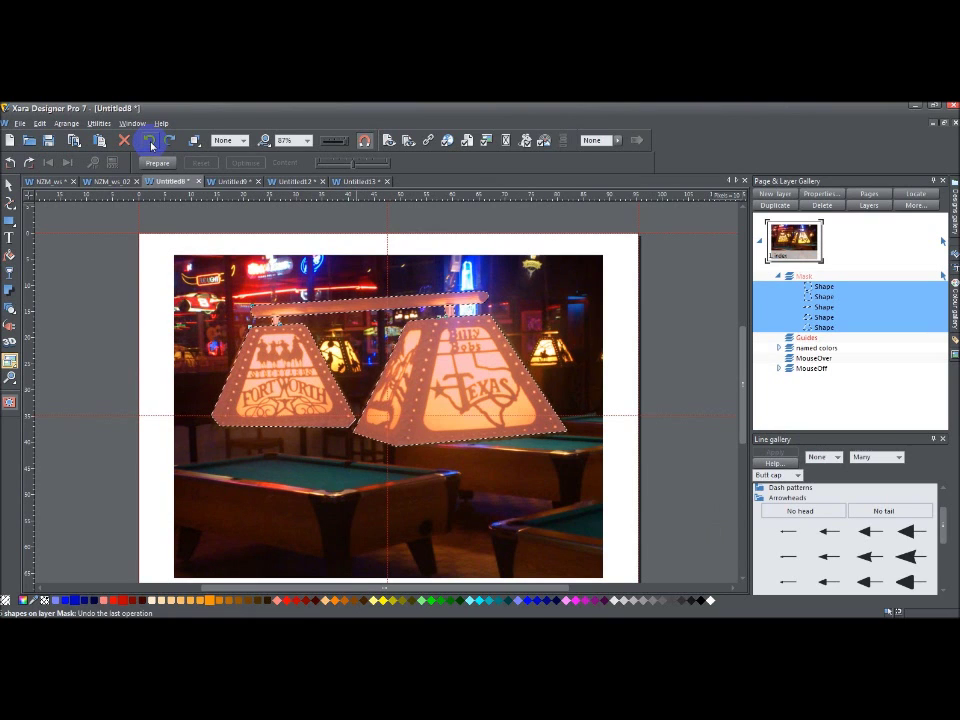
pyautogui.click(10, 362)
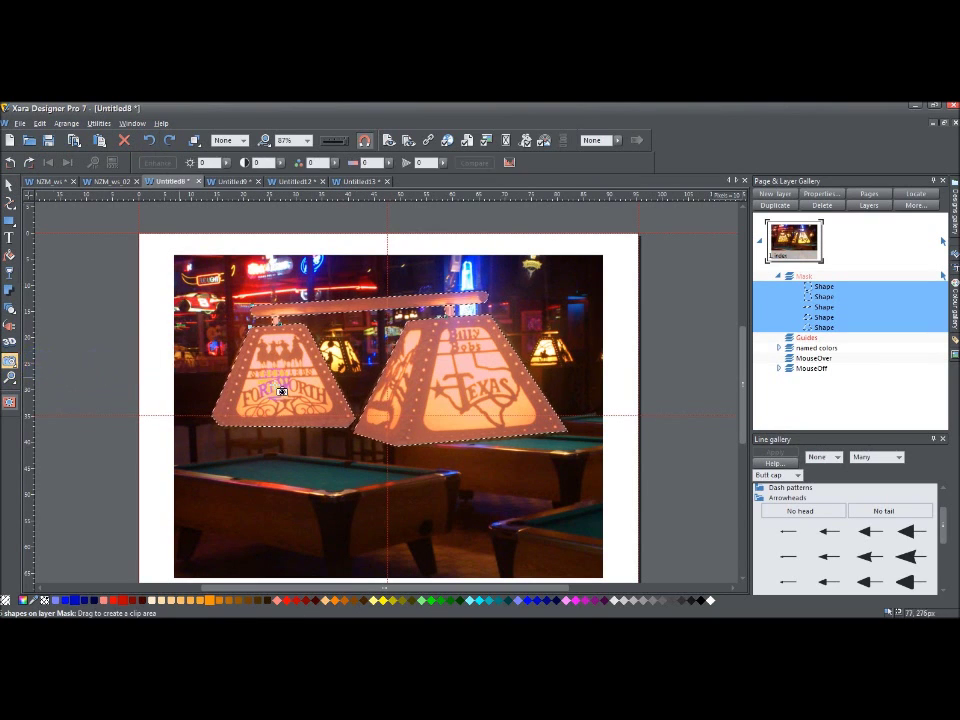
pyautogui.click(350, 430)
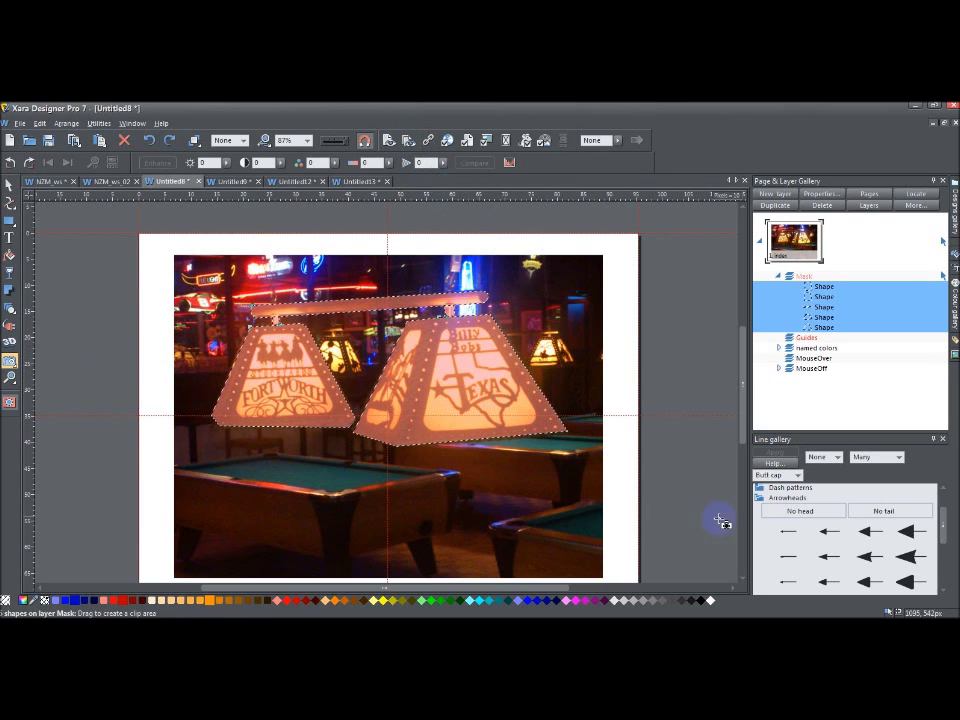
pyautogui.click(426, 163)
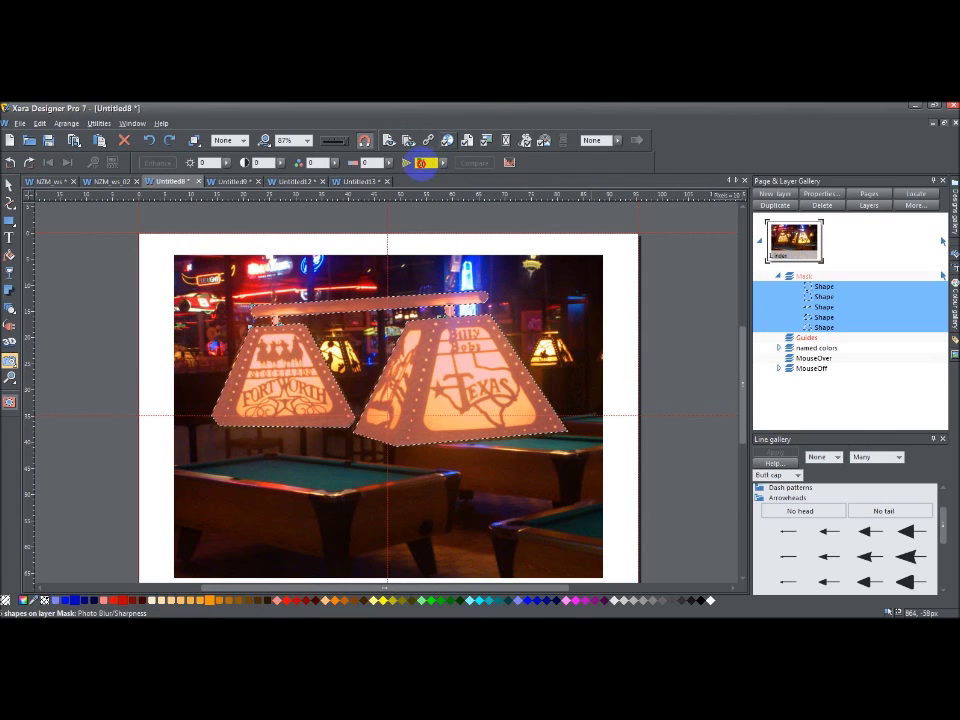
pyautogui.moveTo(422, 164); pyautogui.dragTo(397, 163)
pyautogui.click(426, 163)
pyautogui.click(483, 200)
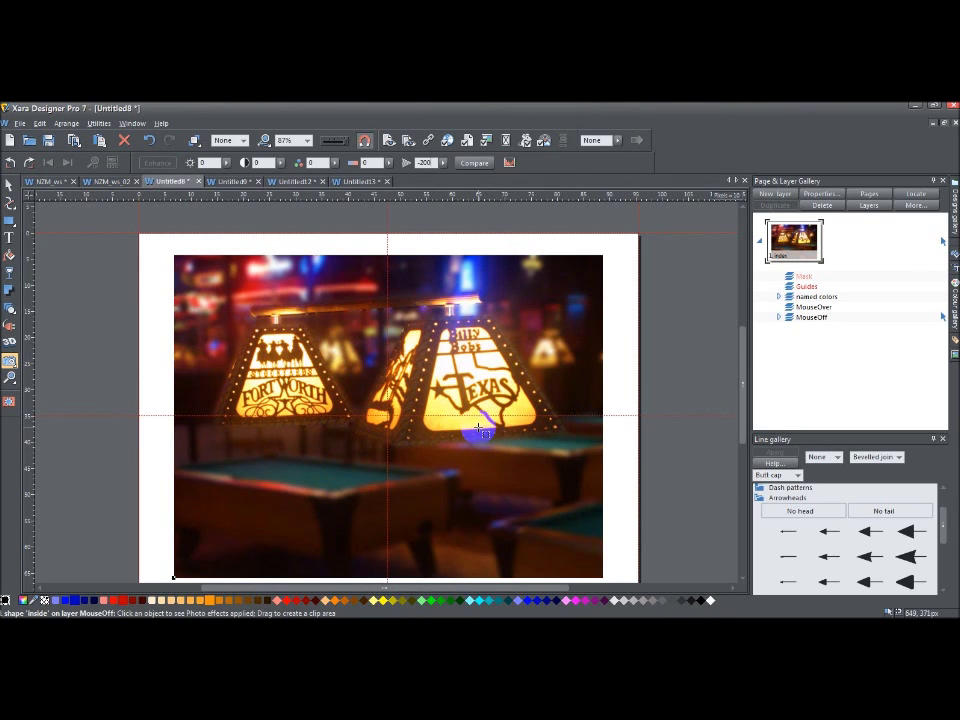
pyautogui.click(149, 143)
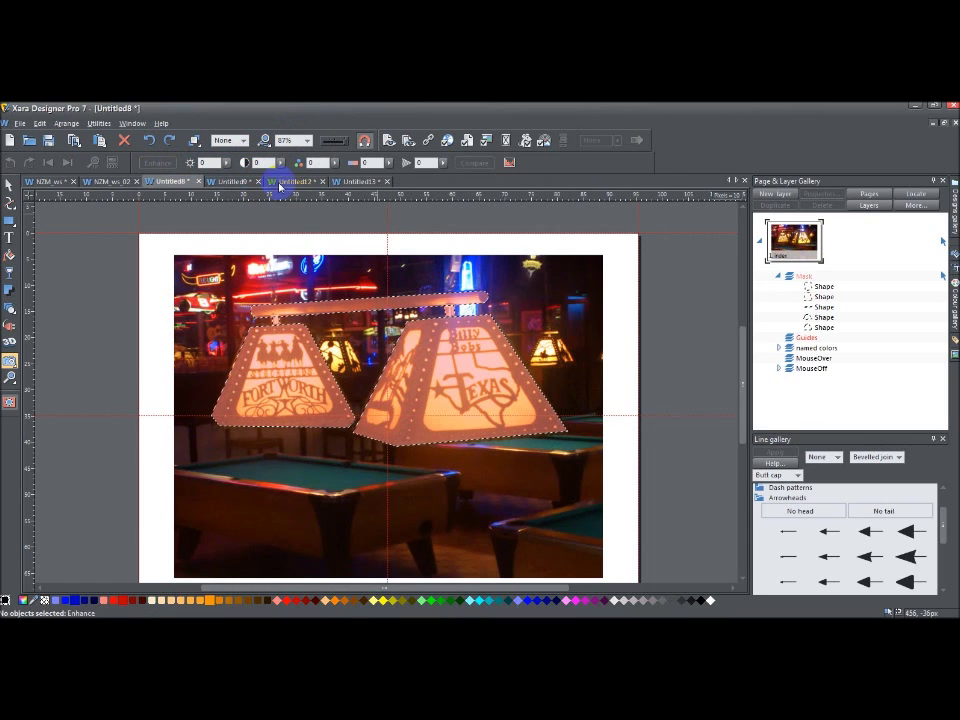
# Select all, then auto-enhance the photo with the Photo tool's Enhance, giving 28, 17 and 4.
pyautogui.click(9, 184)
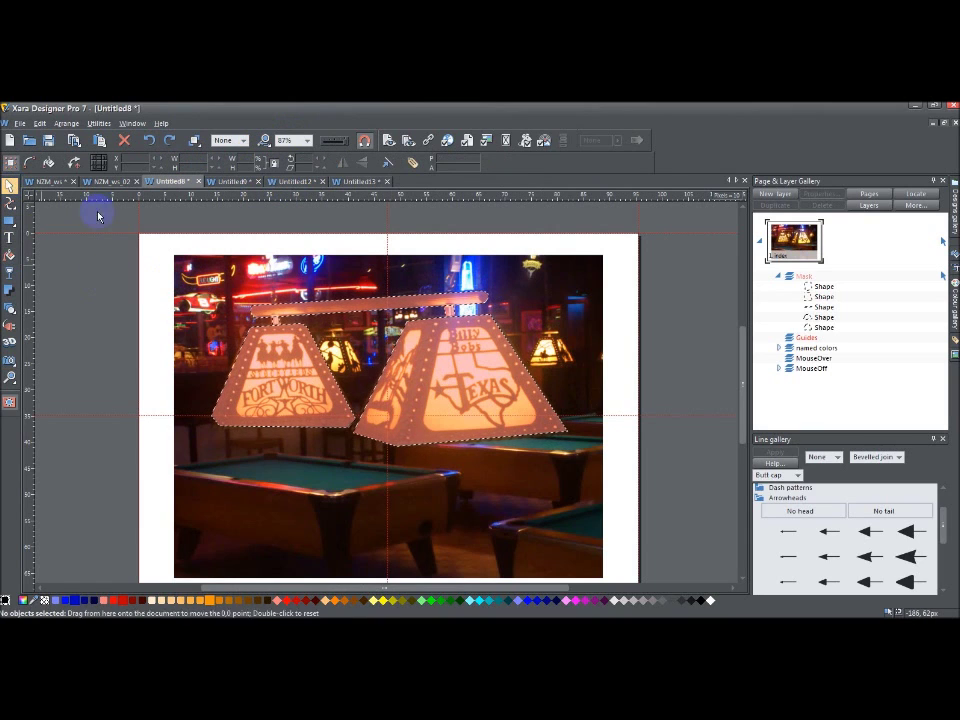
pyautogui.hotkey('ctrl', 'a')
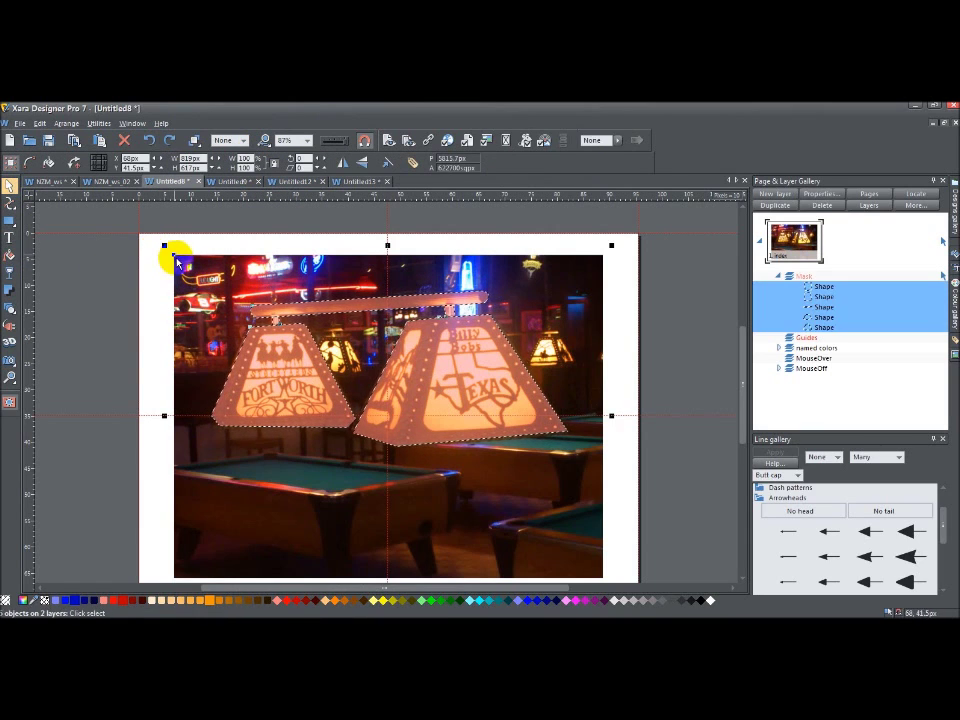
pyautogui.click(13, 363)
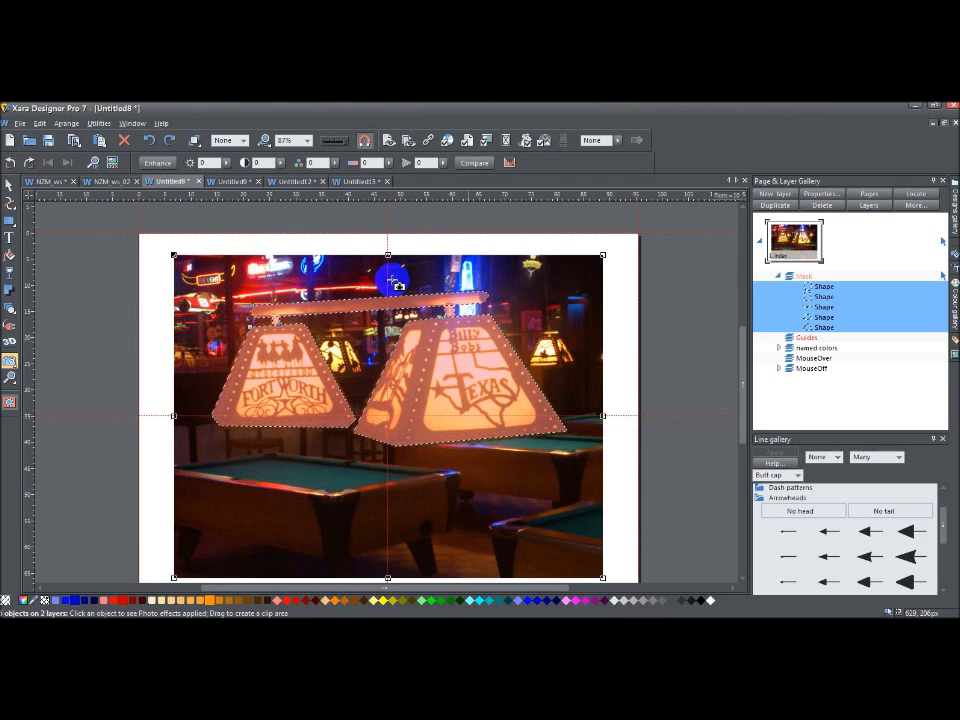
pyautogui.press('Escape')
pyautogui.click(158, 163)
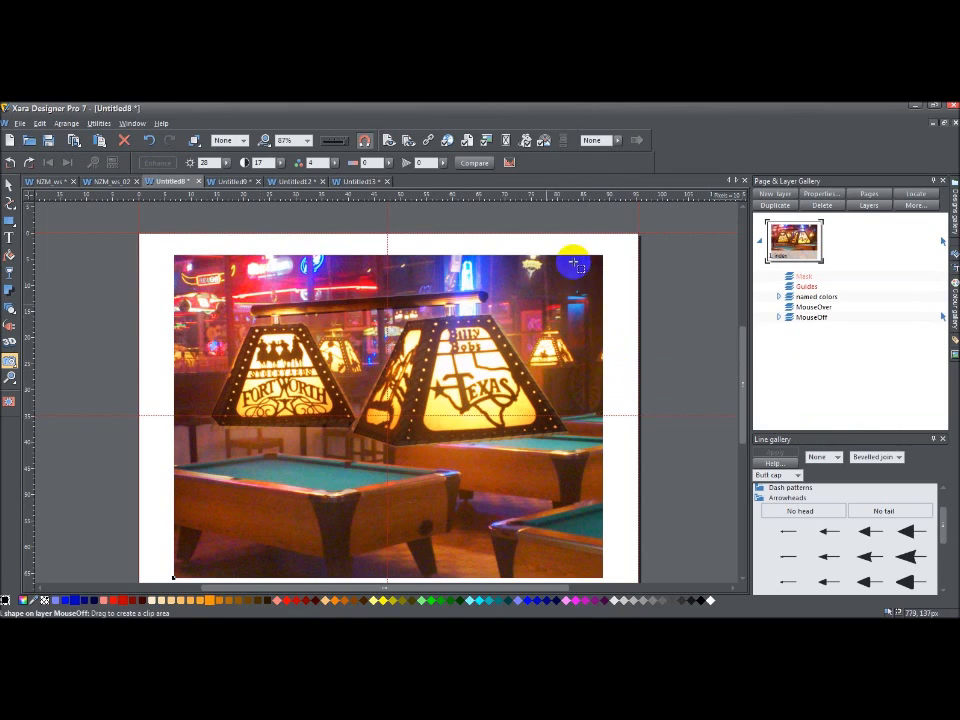
# Open the Untitled12 apple-tree document, zoom in on one apple and enable Mask mode.
pyautogui.click(290, 183)
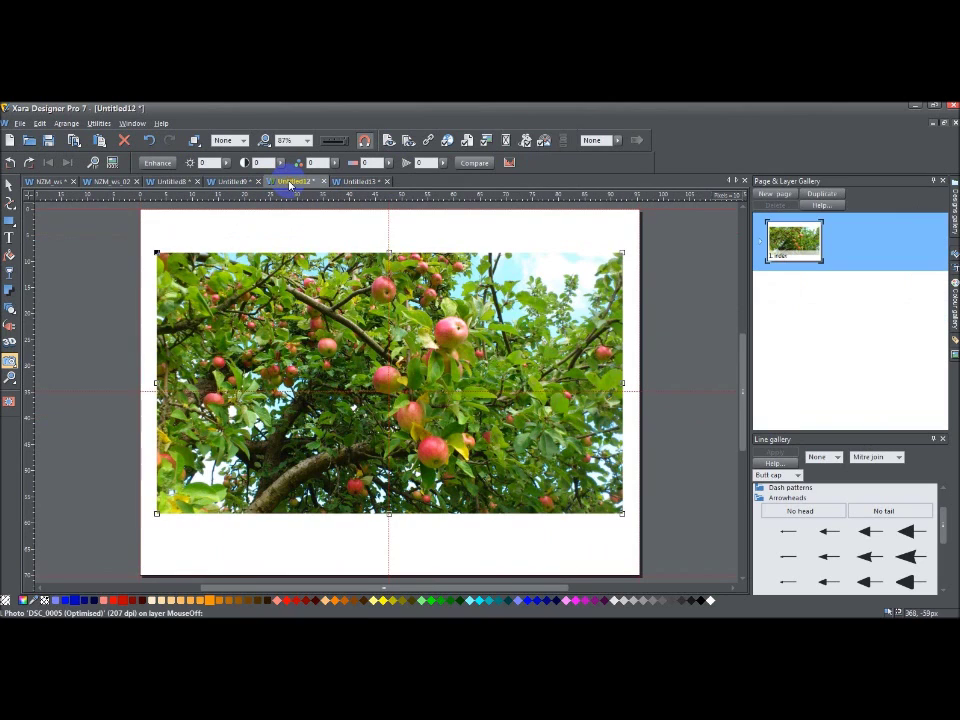
pyautogui.click(10, 377)
pyautogui.moveTo(245, 422); pyautogui.dragTo(192, 390)
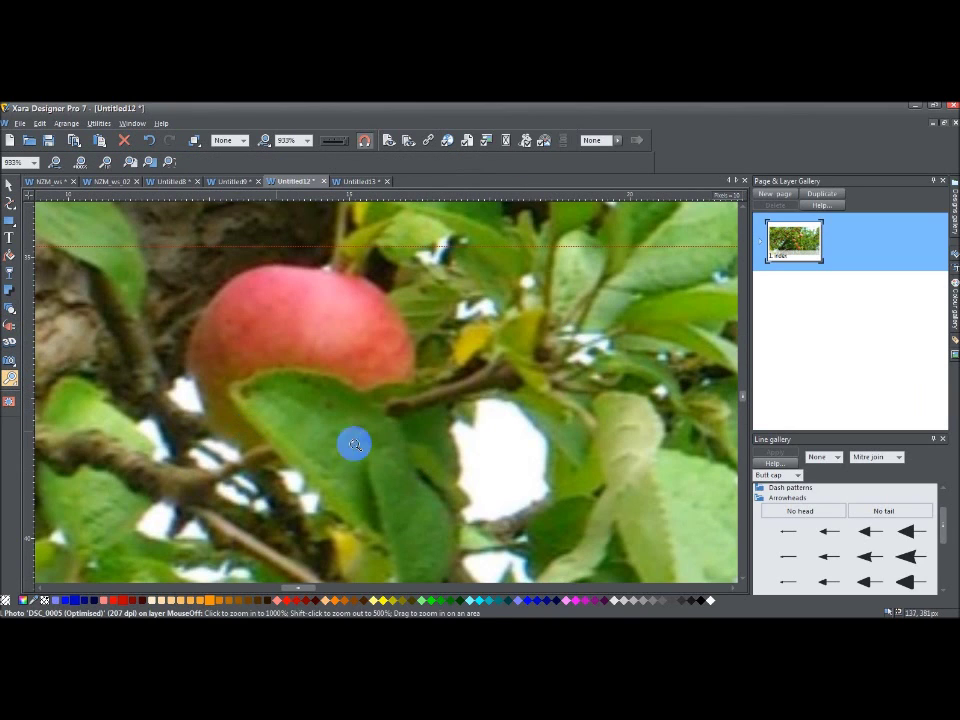
pyautogui.click(11, 405)
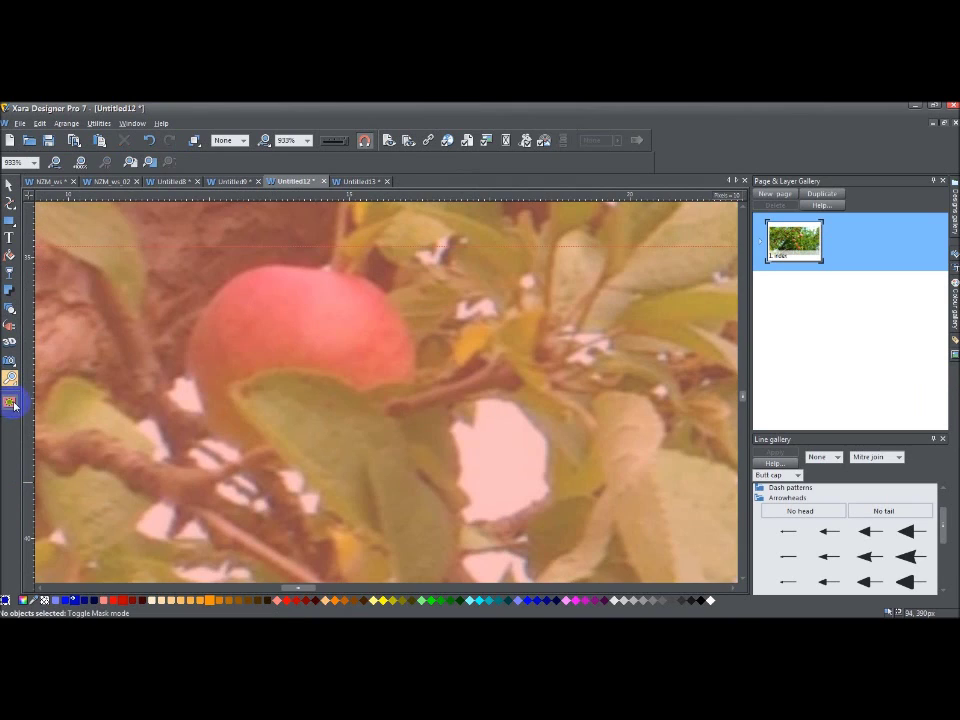
# Trace a closed, curved outline around the apple with the Shape Editor tool.
pyautogui.click(12, 204)
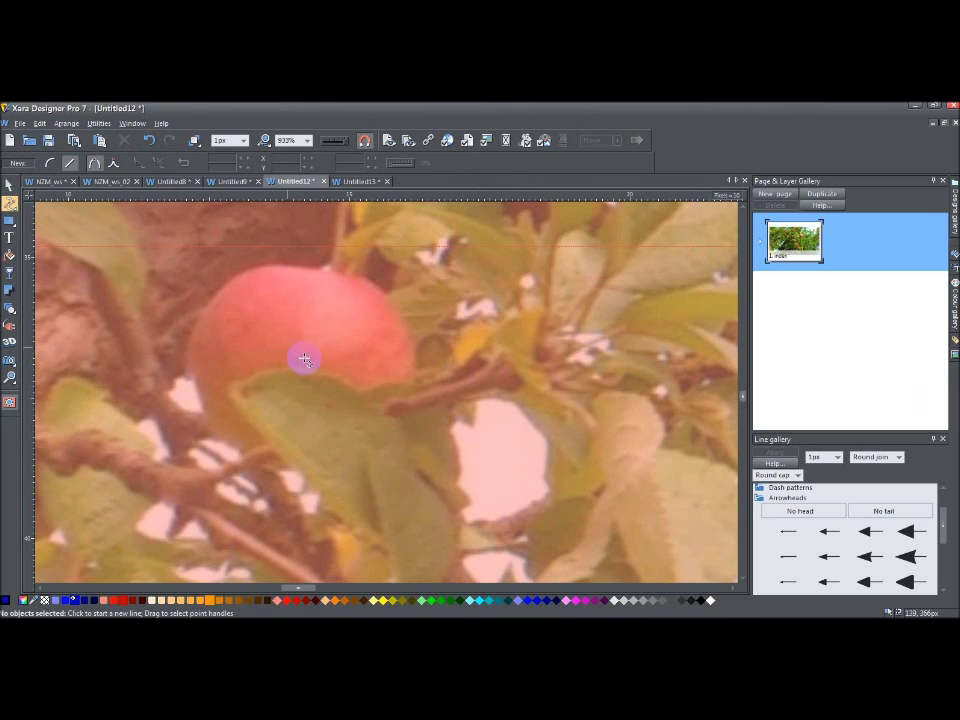
pyautogui.click(416, 369)
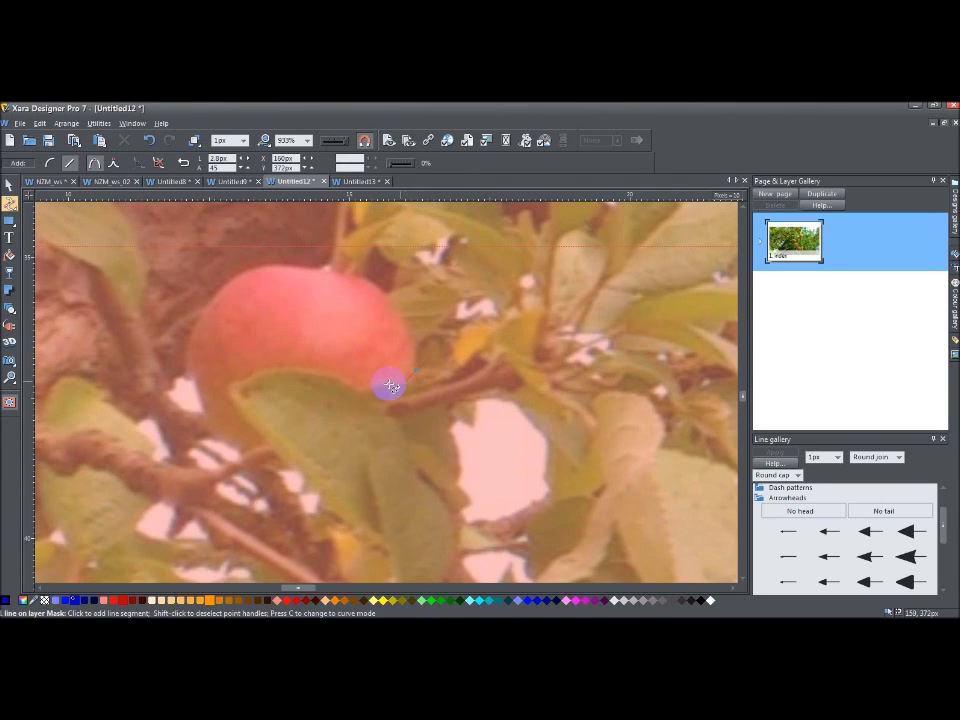
pyautogui.click(360, 388)
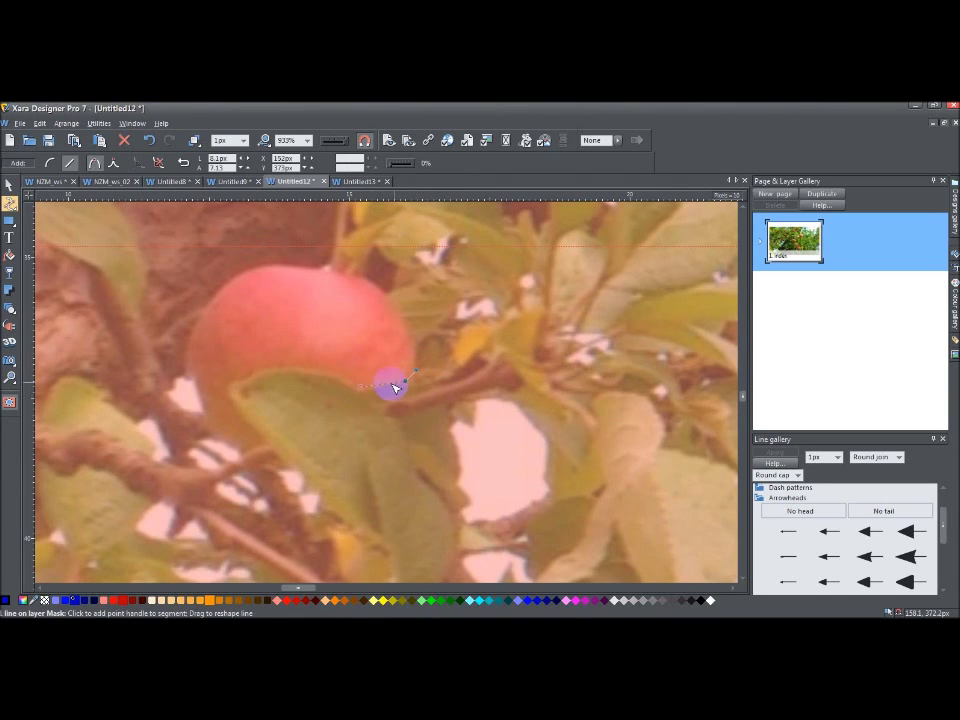
pyautogui.click(230, 385)
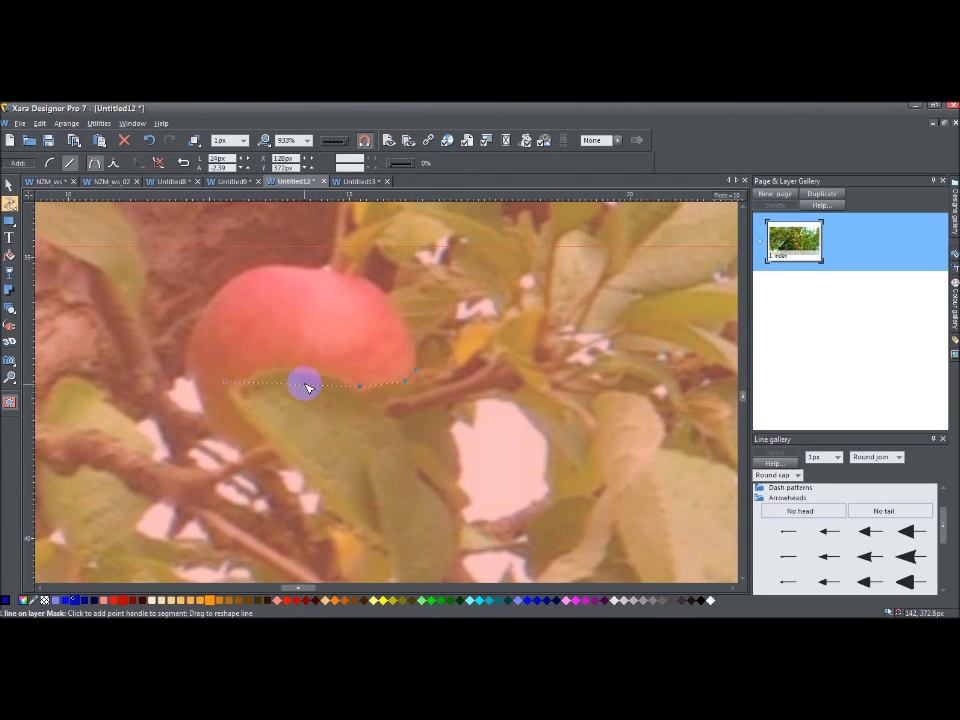
pyautogui.moveTo(306, 386)
pyautogui.mouseDown()
pyautogui.moveTo(306, 375)
pyautogui.moveTo(292, 378)
pyautogui.mouseUp()
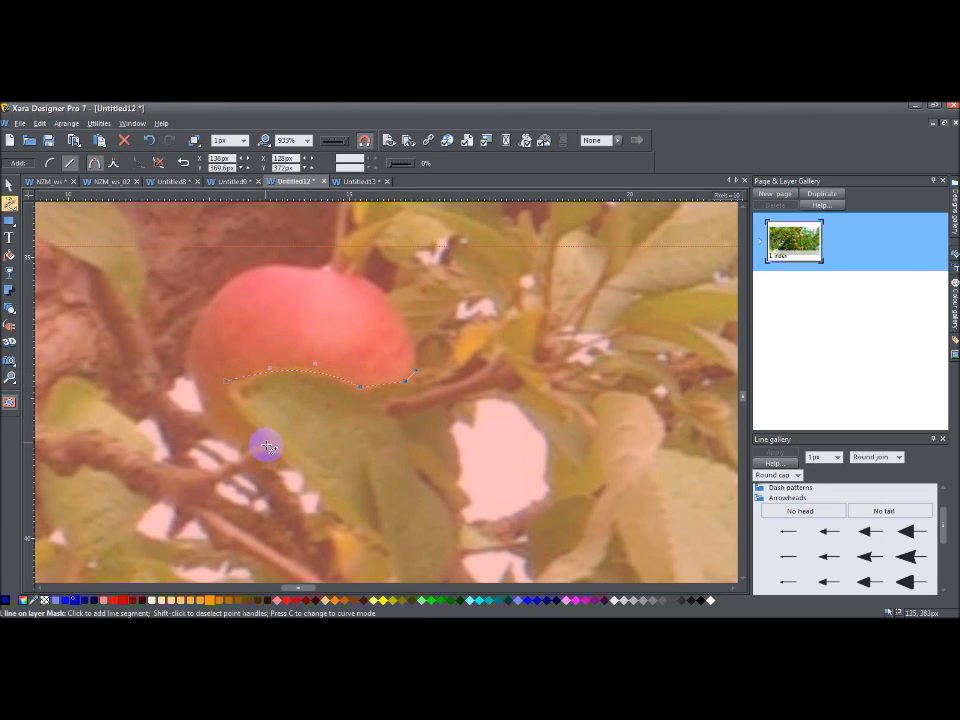
pyautogui.click(247, 448)
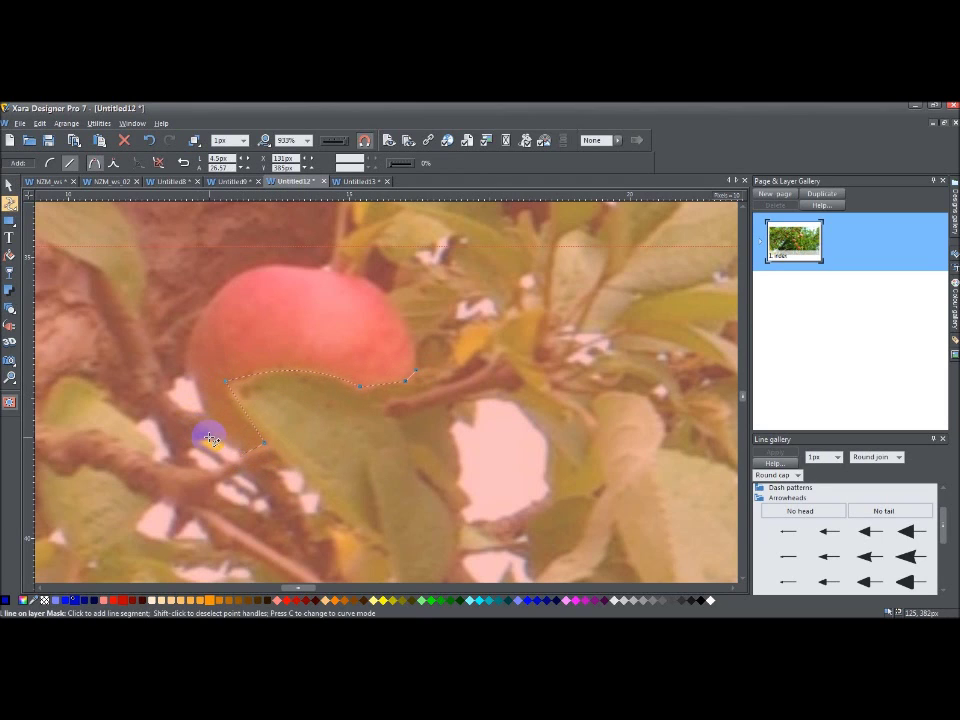
pyautogui.click(190, 378)
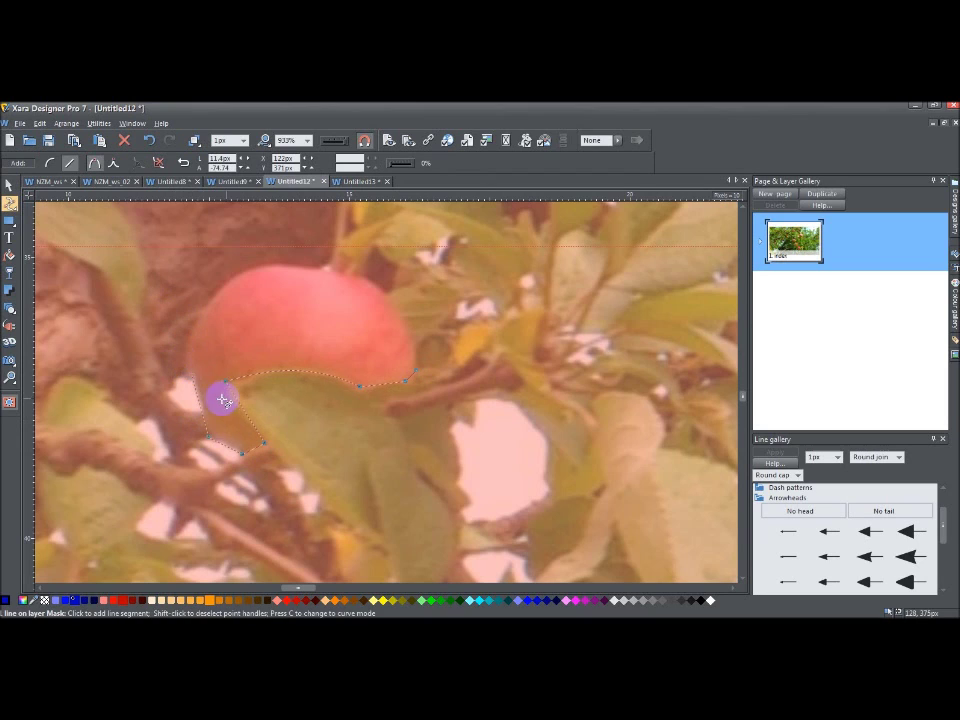
pyautogui.click(213, 297)
pyautogui.moveTo(207, 339); pyautogui.dragTo(188, 345)
pyautogui.moveTo(271, 265); pyautogui.dragTo(241, 274)
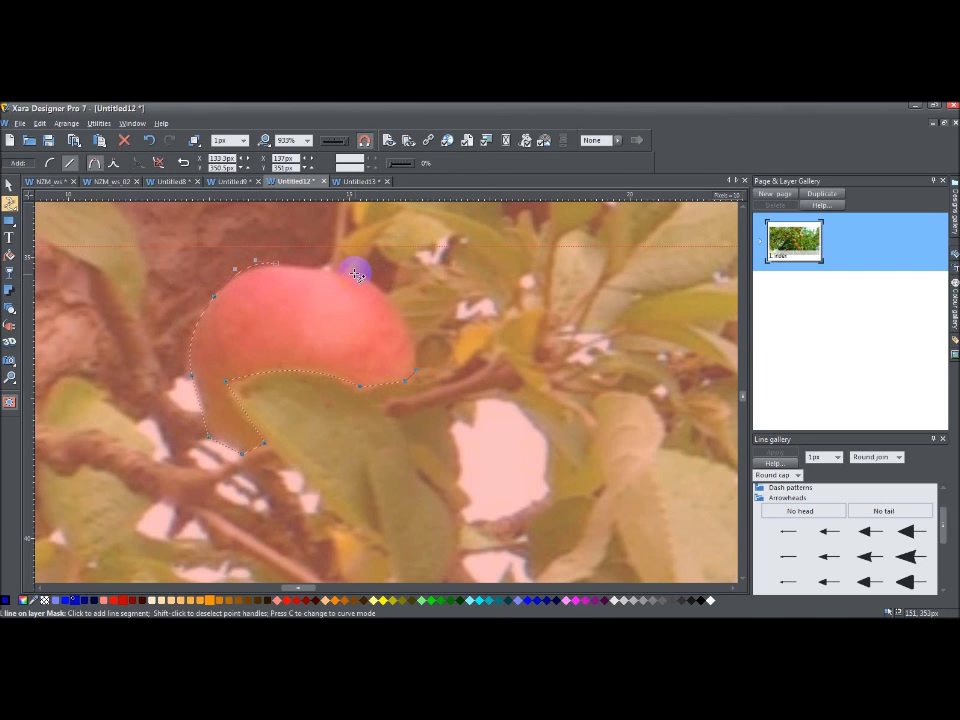
pyautogui.click(356, 274)
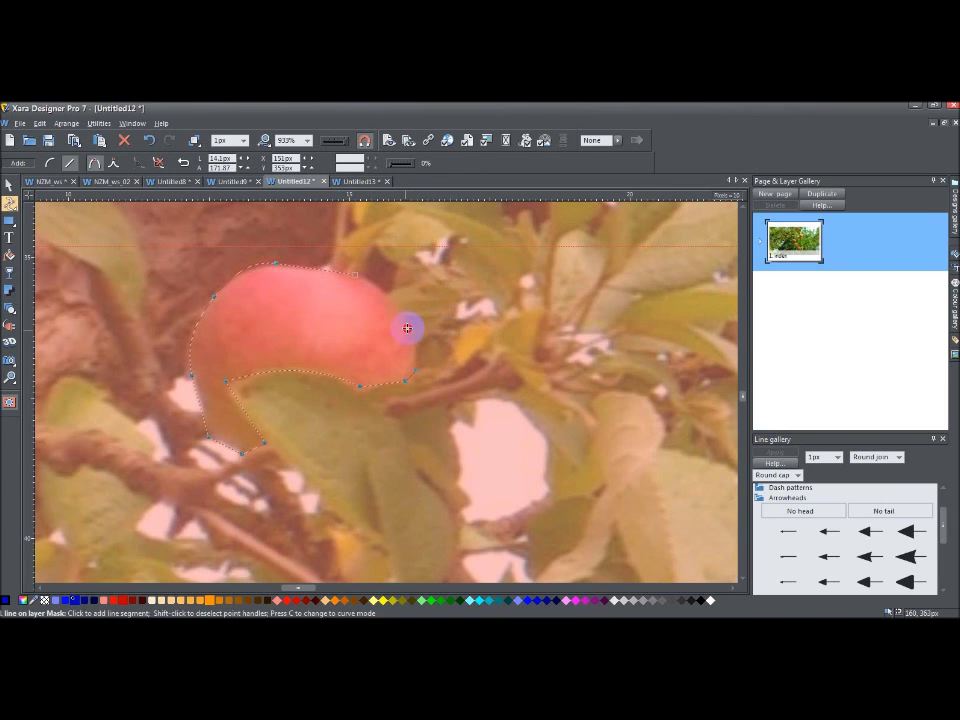
pyautogui.click(407, 328)
pyautogui.moveTo(383, 305); pyautogui.dragTo(395, 304)
pyautogui.click(416, 369)
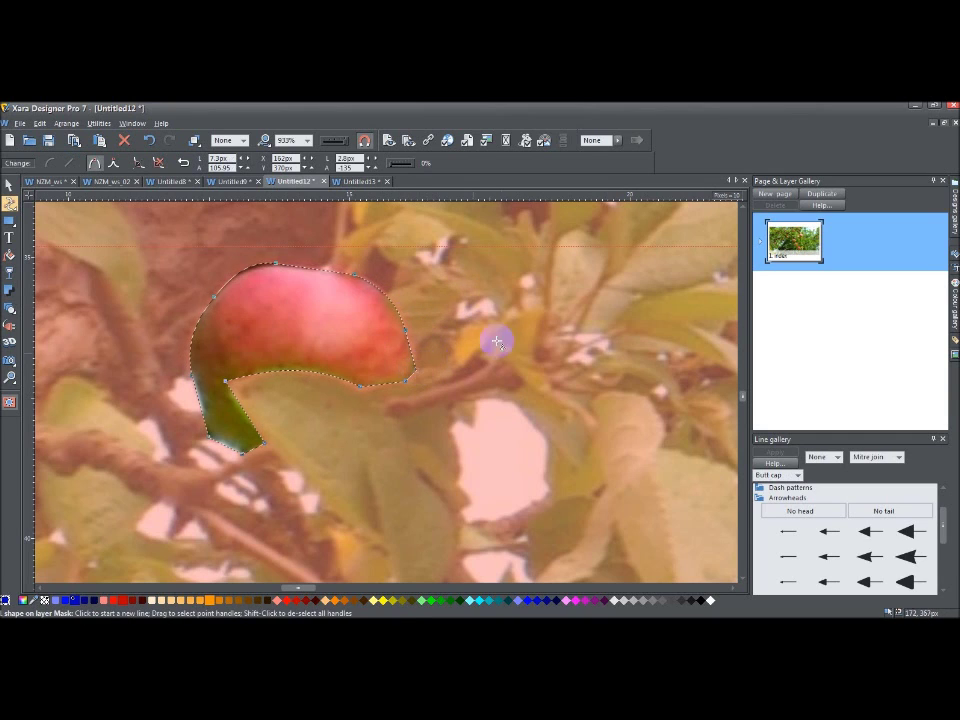
# Zoom out to the whole page, try a 3px mask edge feather, then undo it.
pyautogui.click(9, 360)
pyautogui.hotkey('ctrl', 'shift', 'j')
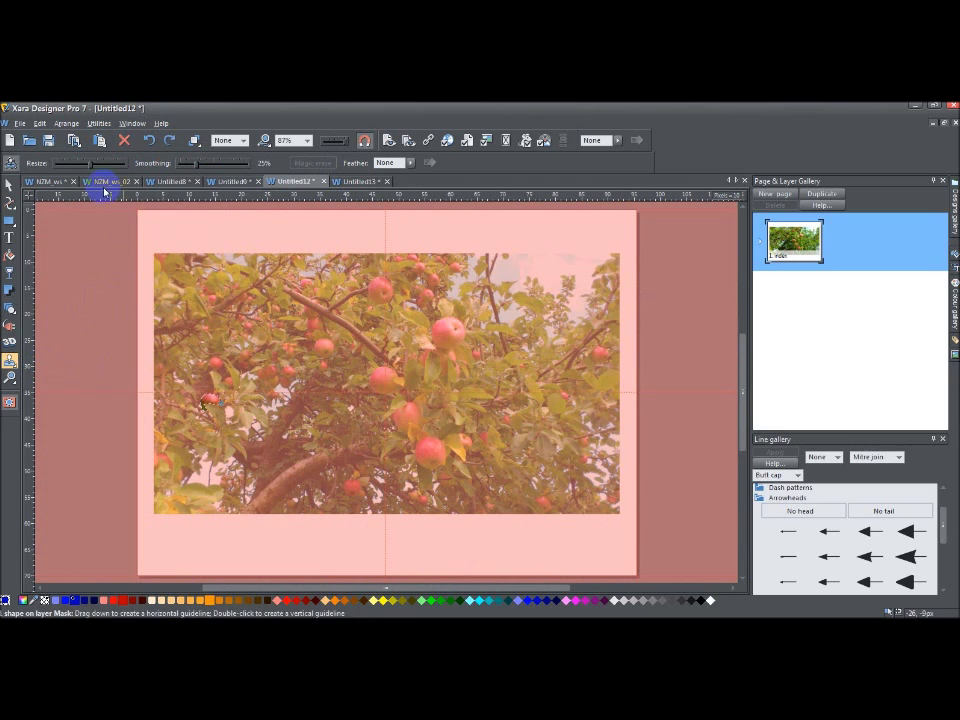
pyautogui.click(253, 407)
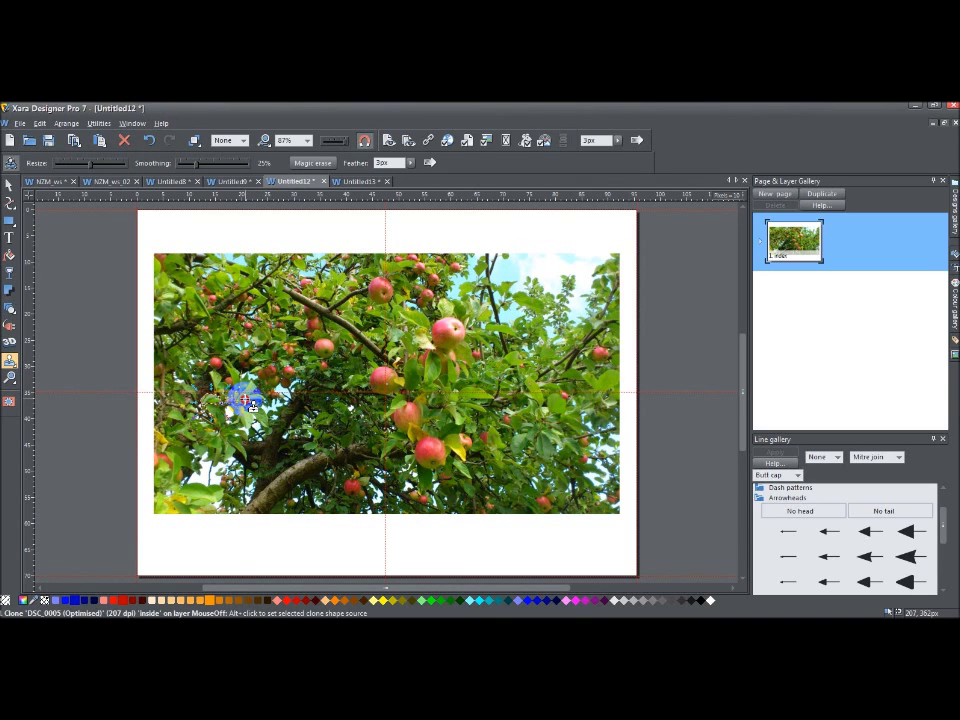
pyautogui.click(152, 141)
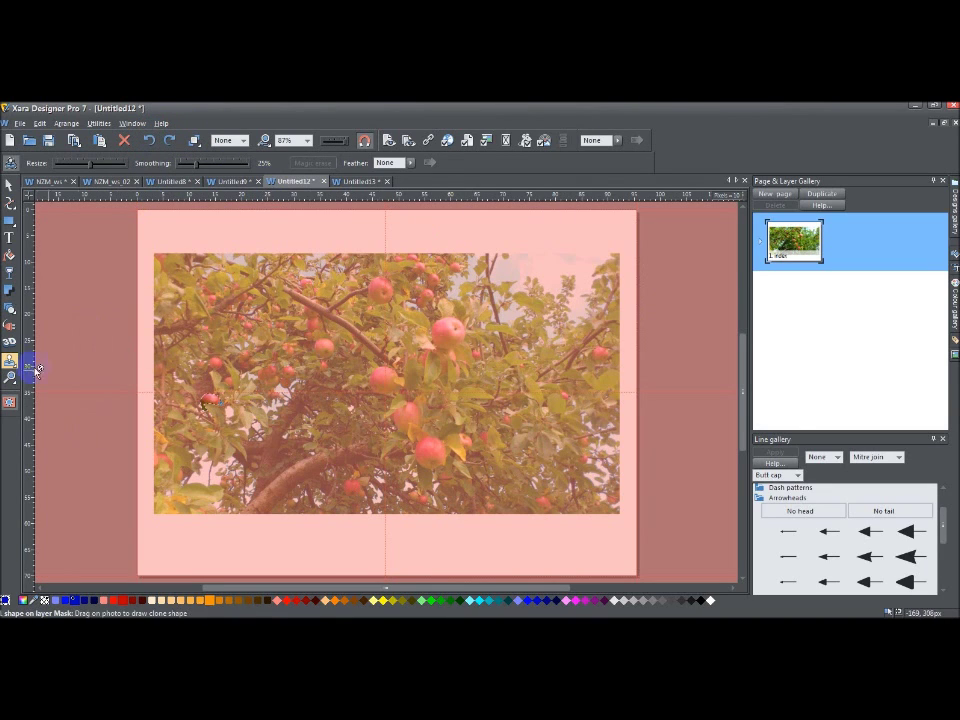
# Set a clone source on the tree, paint a small cloned patch, and select the clone shape.
pyautogui.click(266, 429)
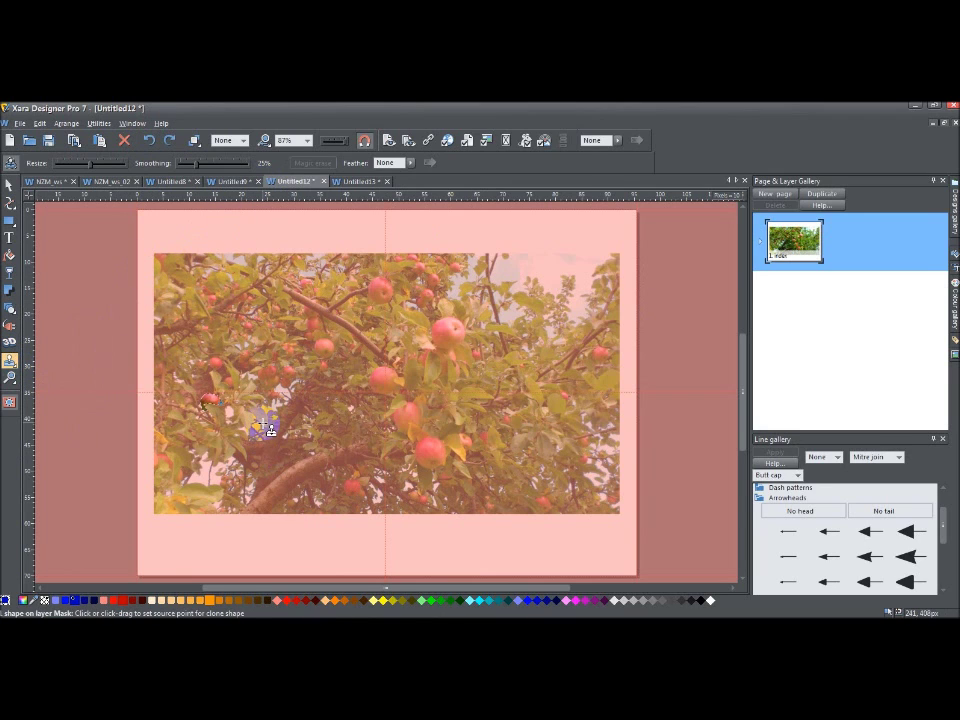
pyautogui.click(265, 429)
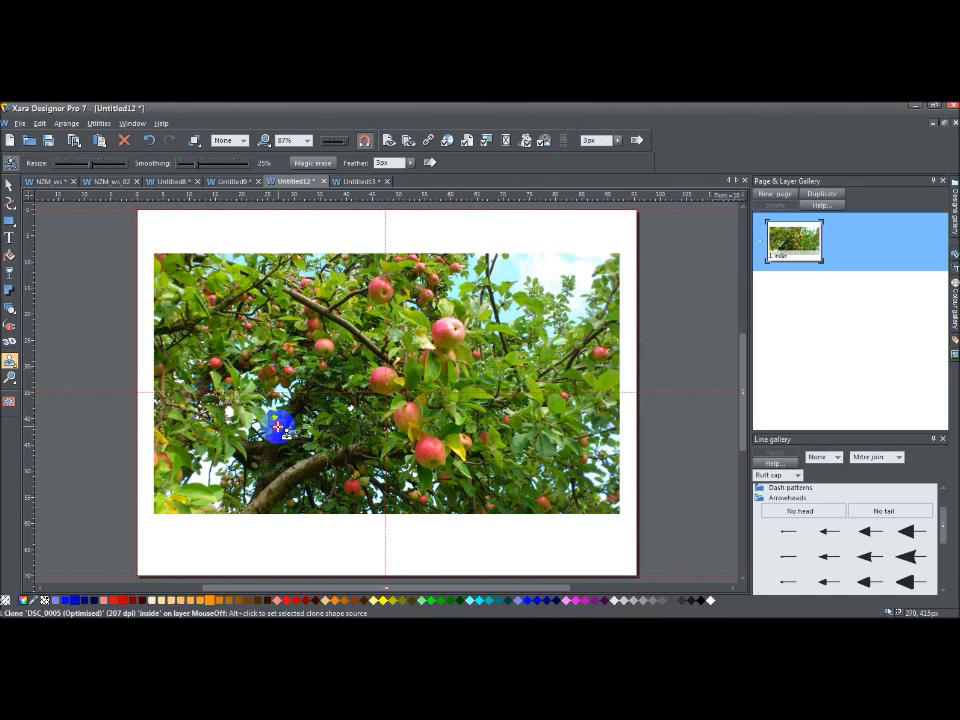
pyautogui.moveTo(278, 427); pyautogui.dragTo(267, 432)
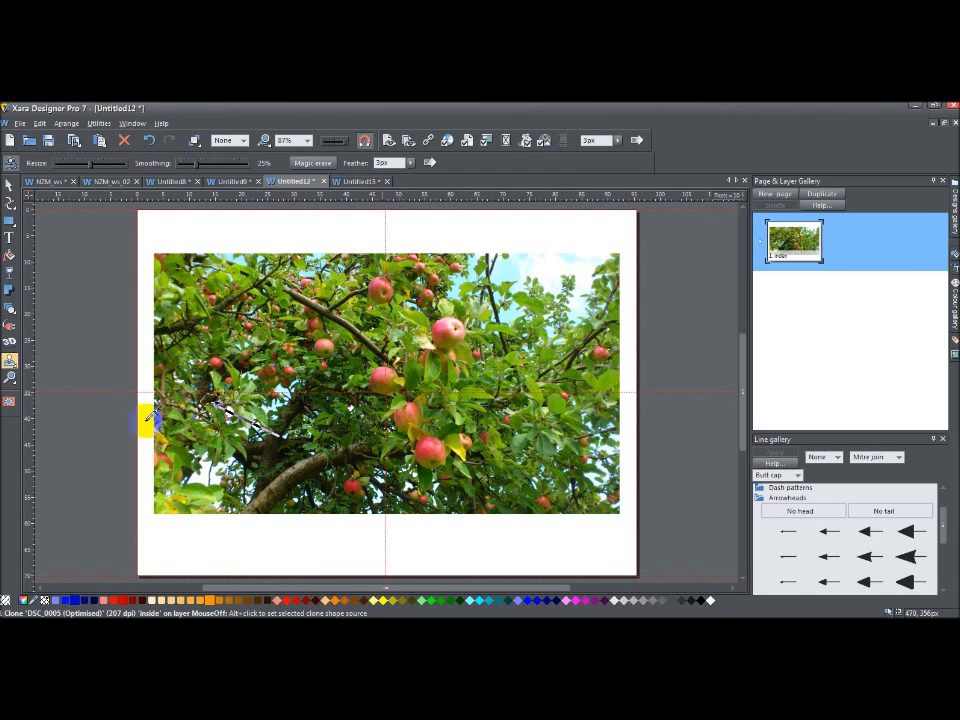
pyautogui.click(10, 186)
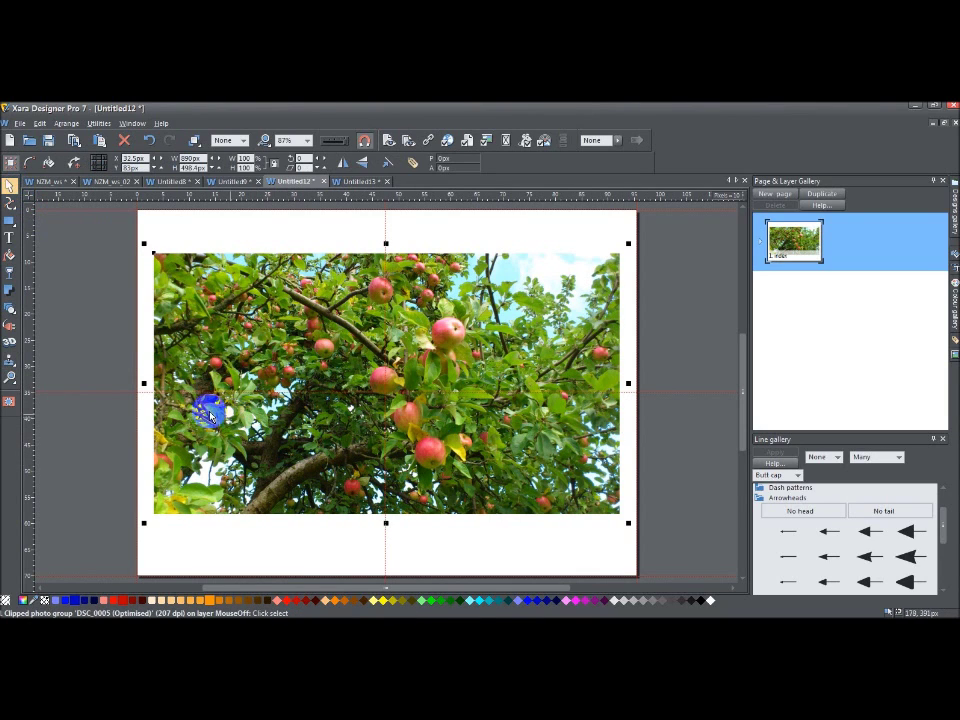
pyautogui.click(301, 436)
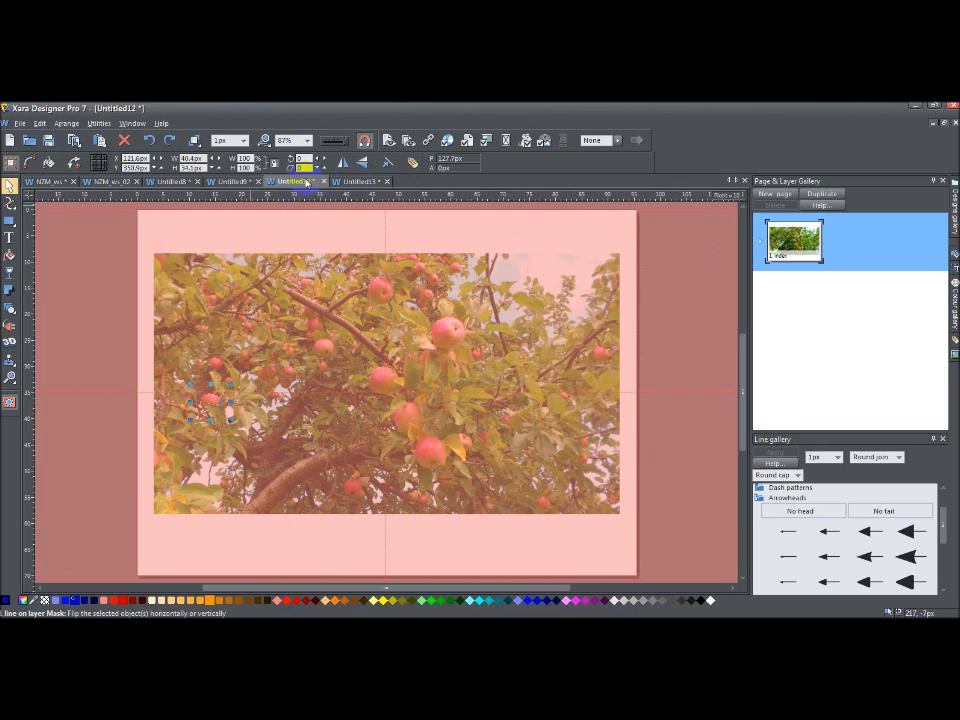
# Return to the Untitled8 pool-table document and undo to restore the lamp mask shapes.
pyautogui.click(231, 182)
pyautogui.click(178, 183)
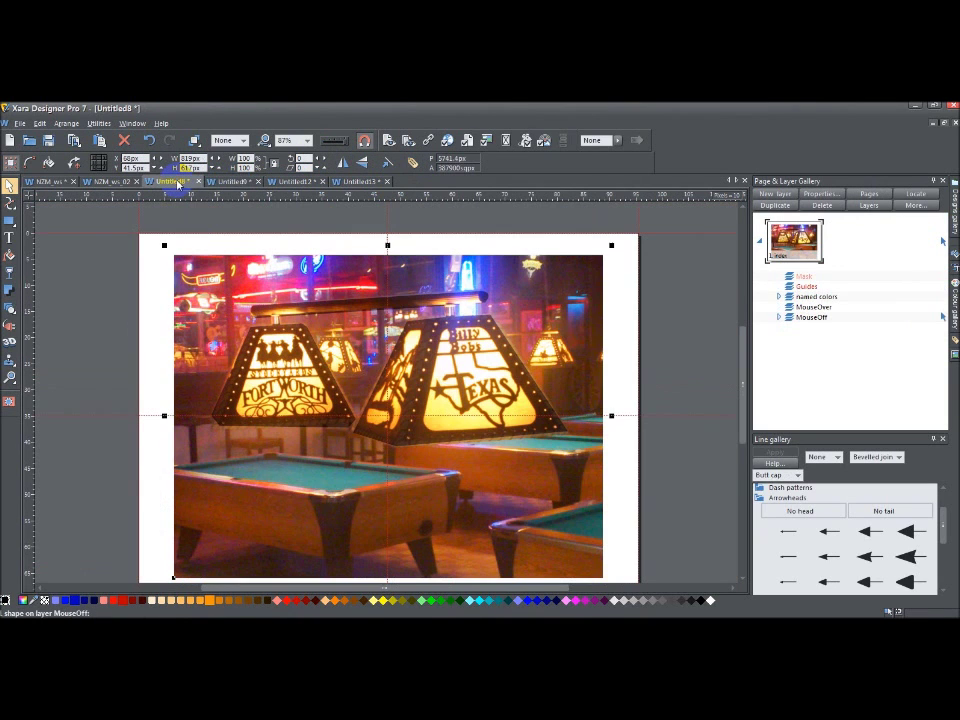
pyautogui.click(150, 140)
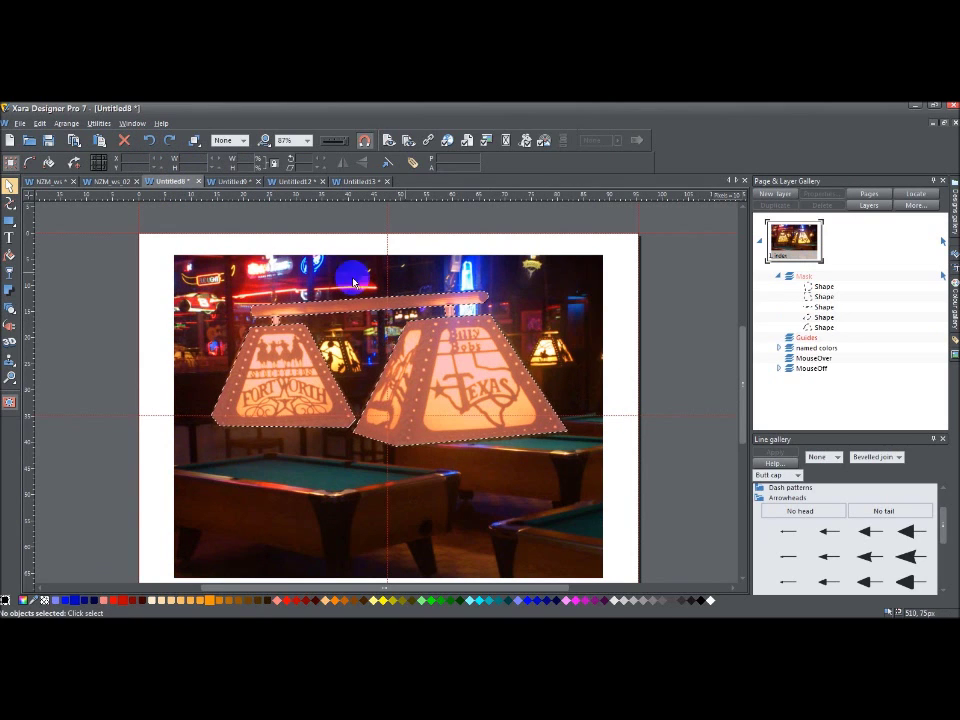
# Try Arrange > Combine Shapes > Subtract on the lamp shapes, then undo it.
pyautogui.click(66, 124)
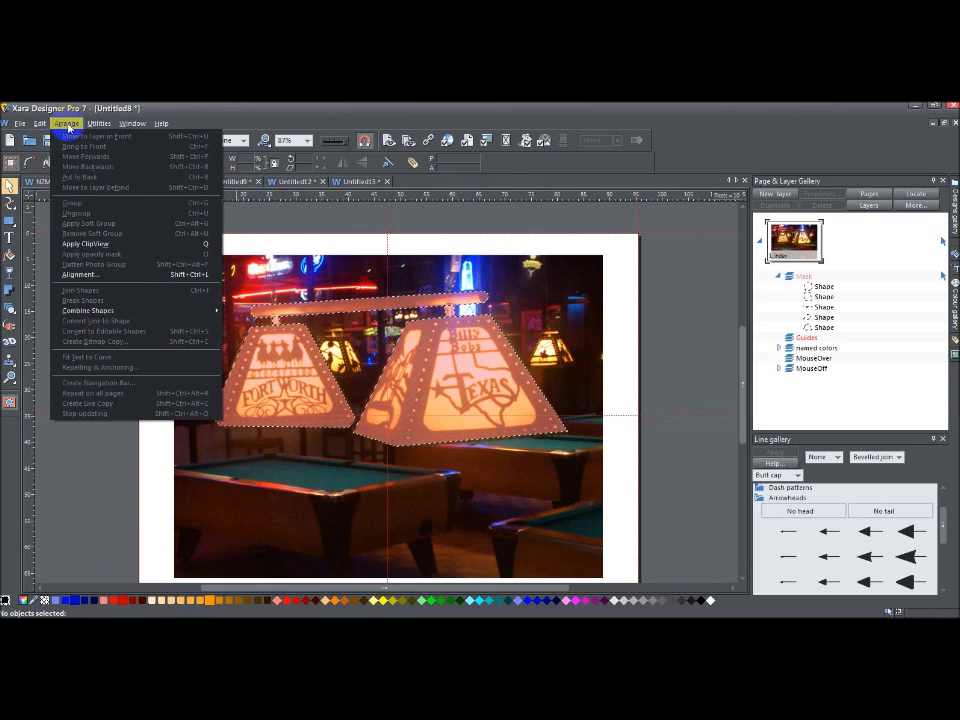
pyautogui.moveTo(136, 318)
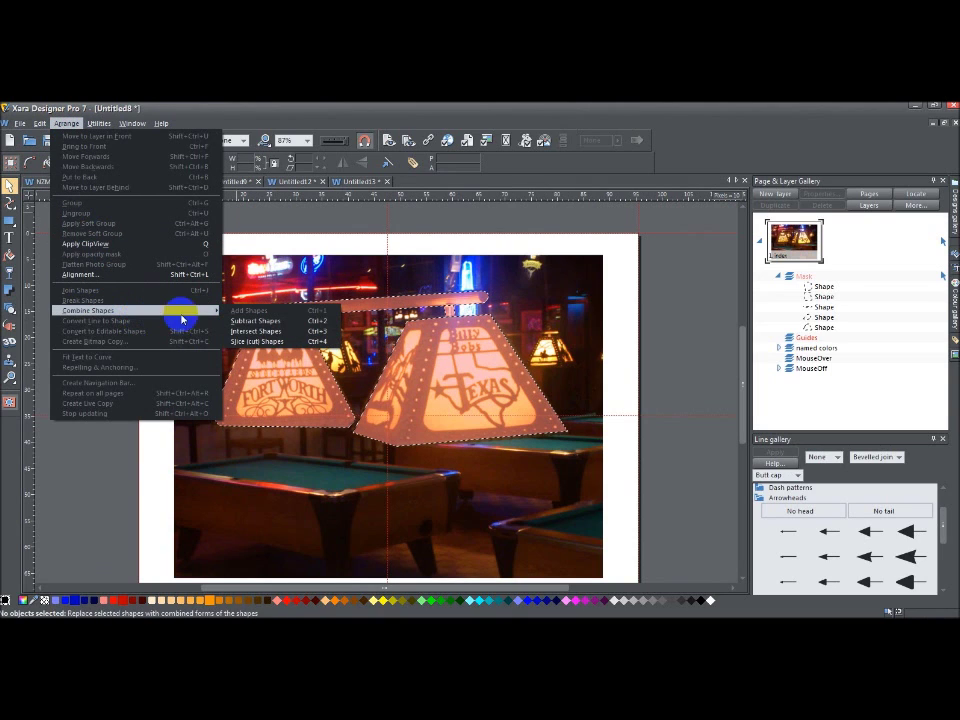
pyautogui.click(279, 322)
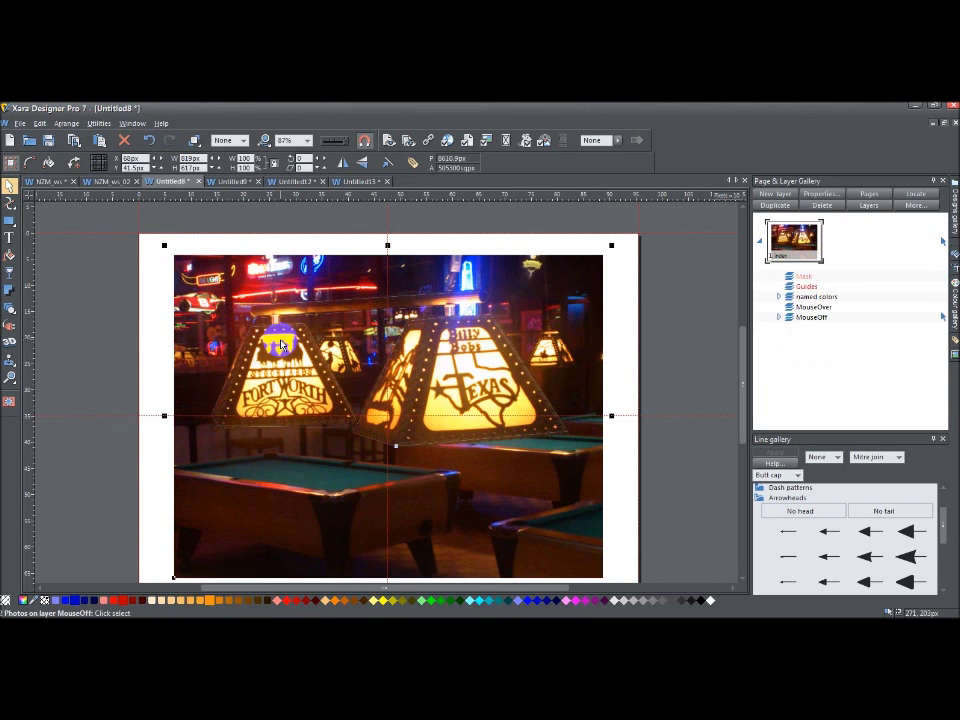
pyautogui.moveTo(307, 405)
pyautogui.mouseDown()
pyautogui.moveTo(395, 349)
pyautogui.moveTo(322, 392)
pyautogui.mouseUp()
pyautogui.click(152, 140)
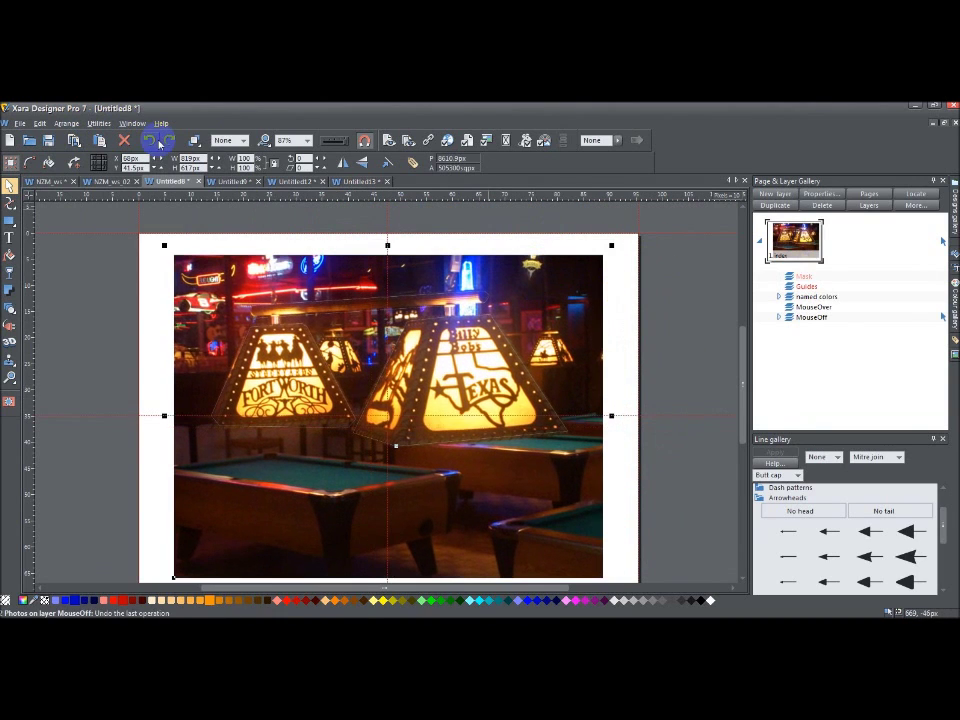
pyautogui.click(157, 142)
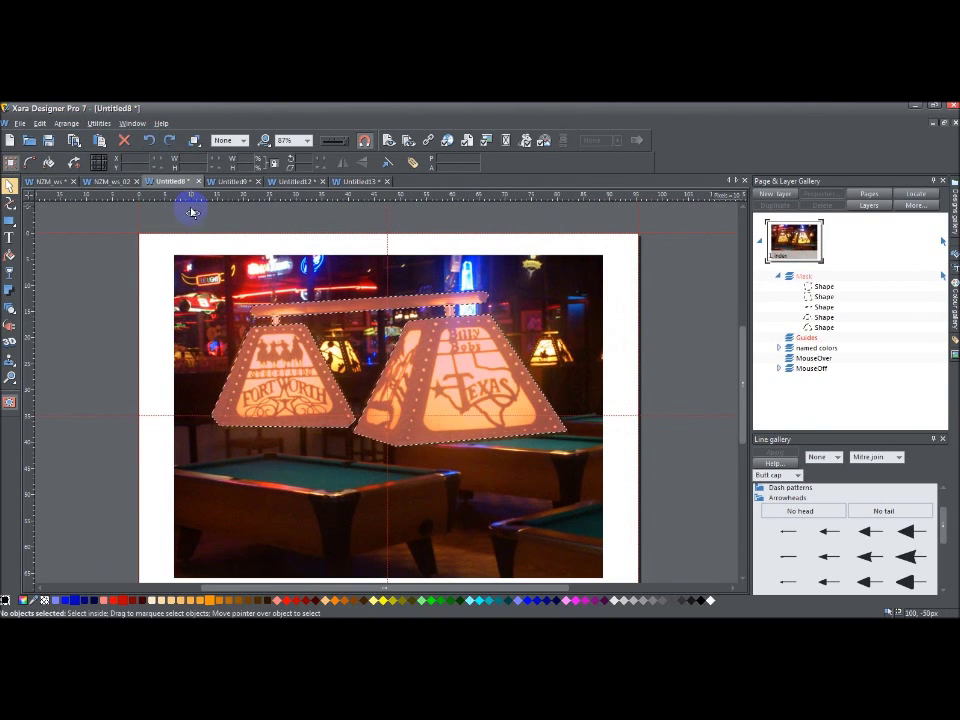
# Select all and slice the lamps out of the photo with Combine Shapes > Slice Shapes.
pyautogui.hotkey('ctrl', 'a')
pyautogui.click(66, 123)
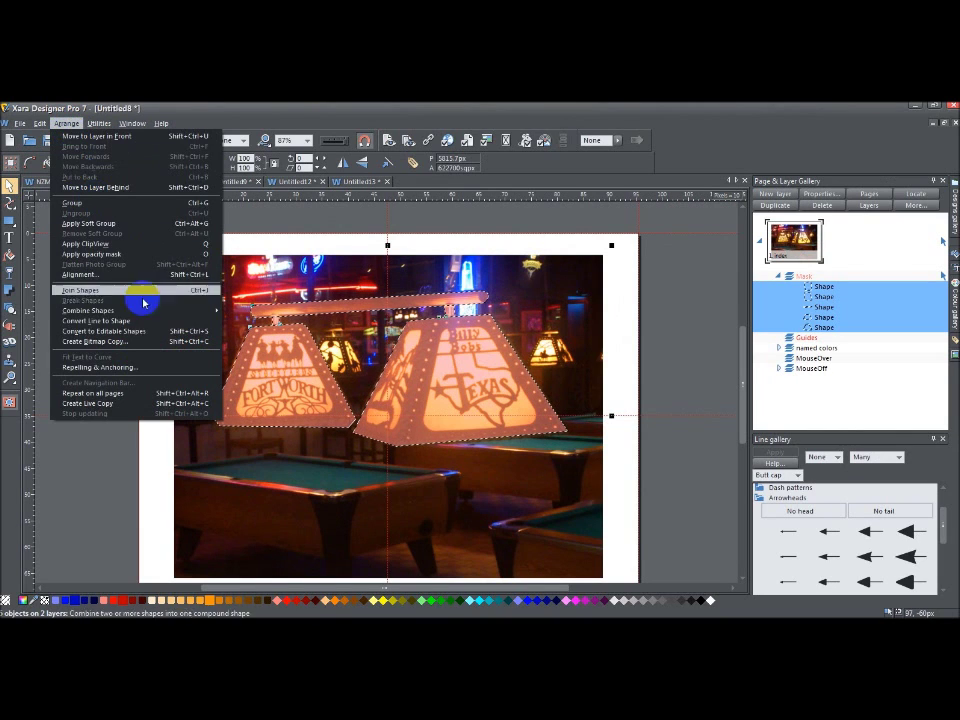
pyautogui.moveTo(150, 314)
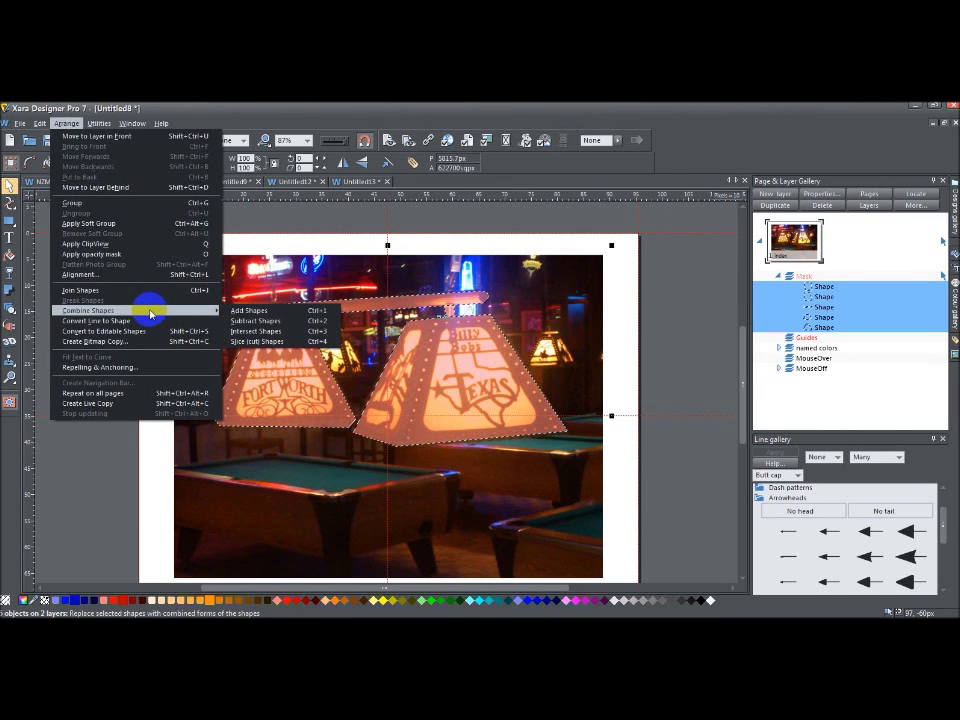
pyautogui.click(294, 342)
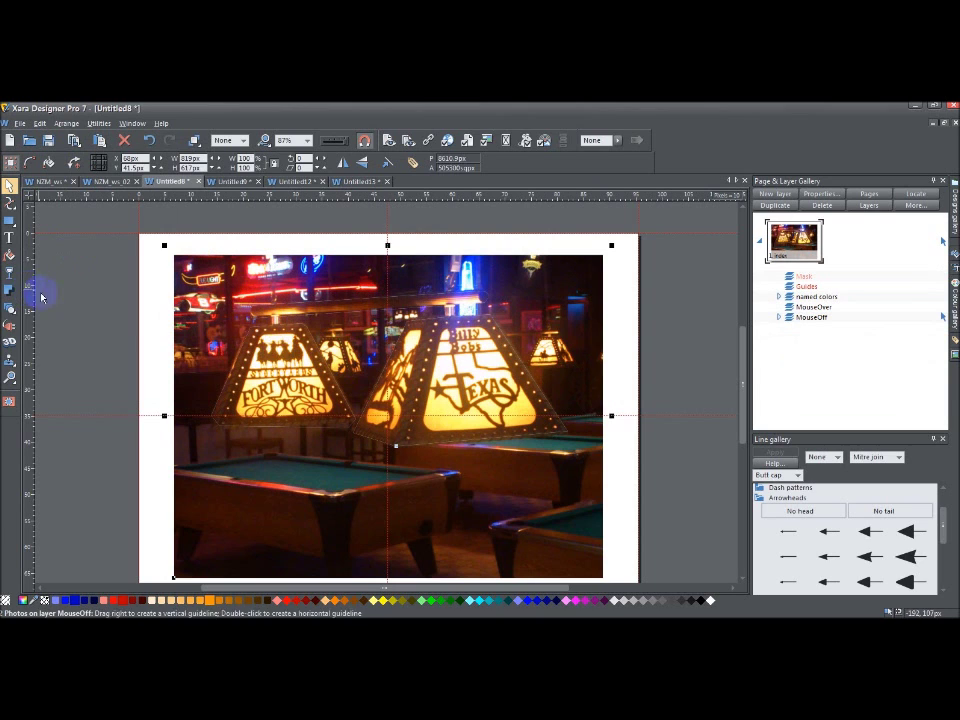
pyautogui.moveTo(218, 278); pyautogui.dragTo(315, 392)
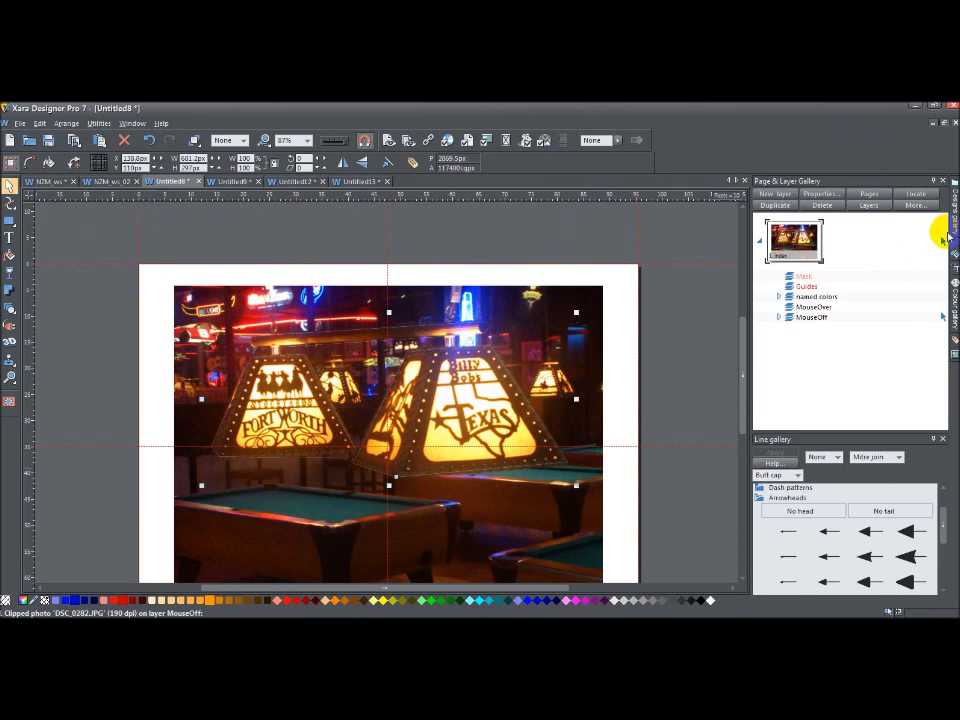
# Select the Mask layer in the Page & Layer Gallery and undo the slice to recover five lamp shapes.
pyautogui.click(810, 276)
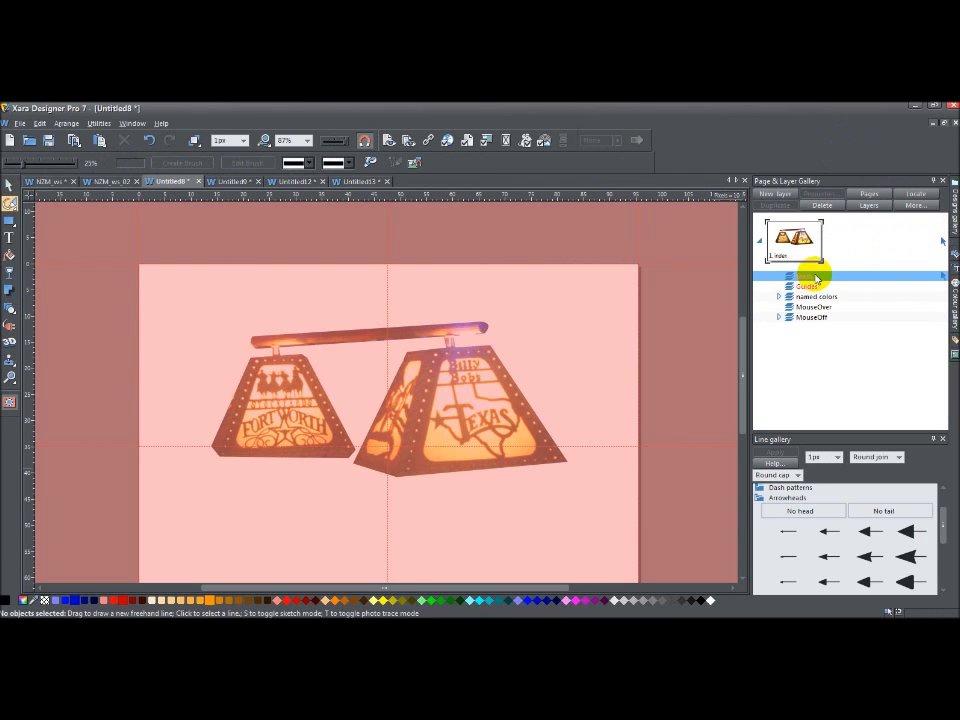
pyautogui.click(150, 142)
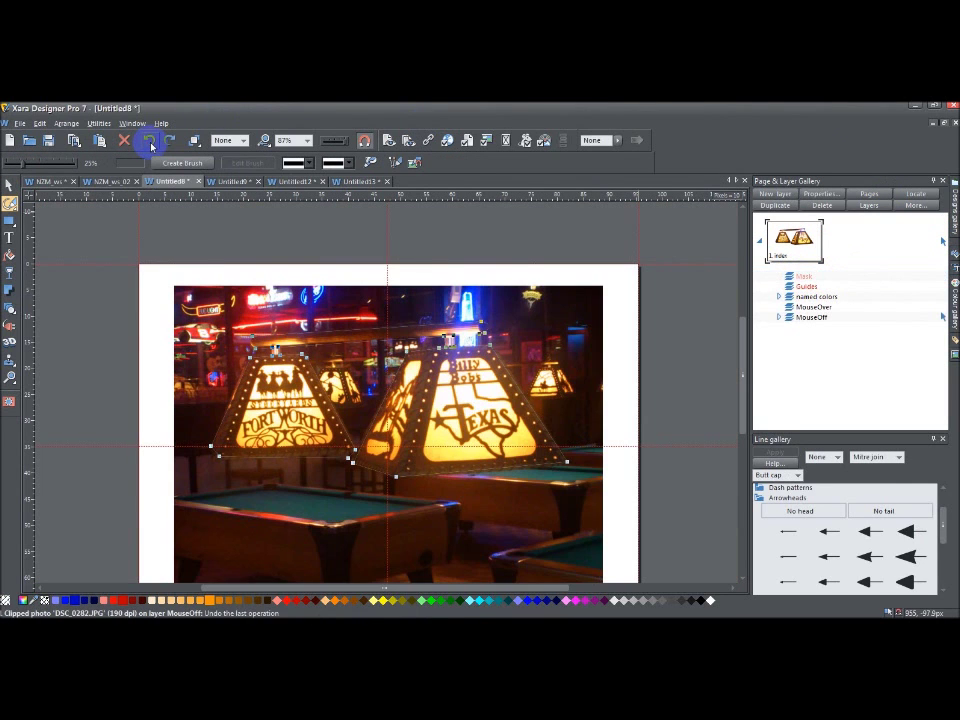
pyautogui.click(150, 142)
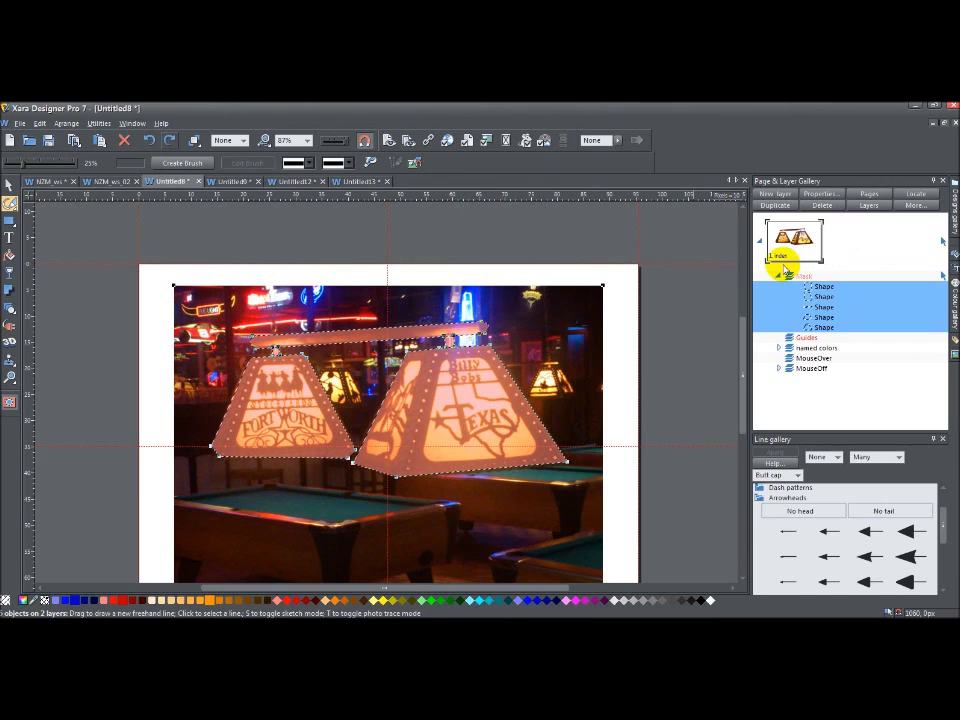
pyautogui.moveTo(812, 286)
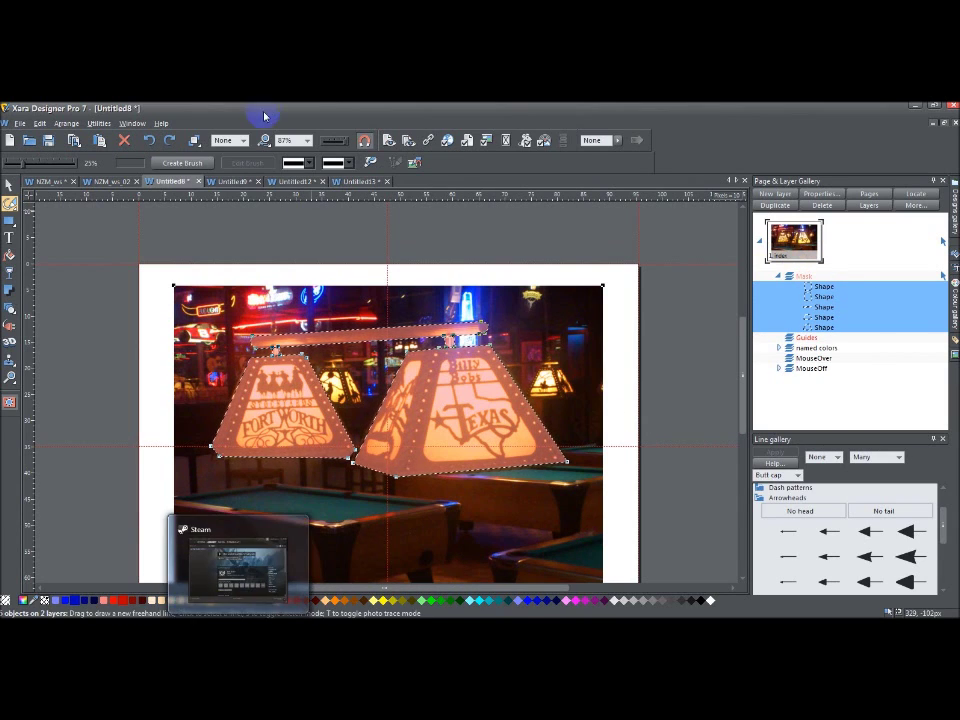
# Switch to the Untitled9 document showing The Mask Tool bullet-list slide.
pyautogui.click(231, 181)
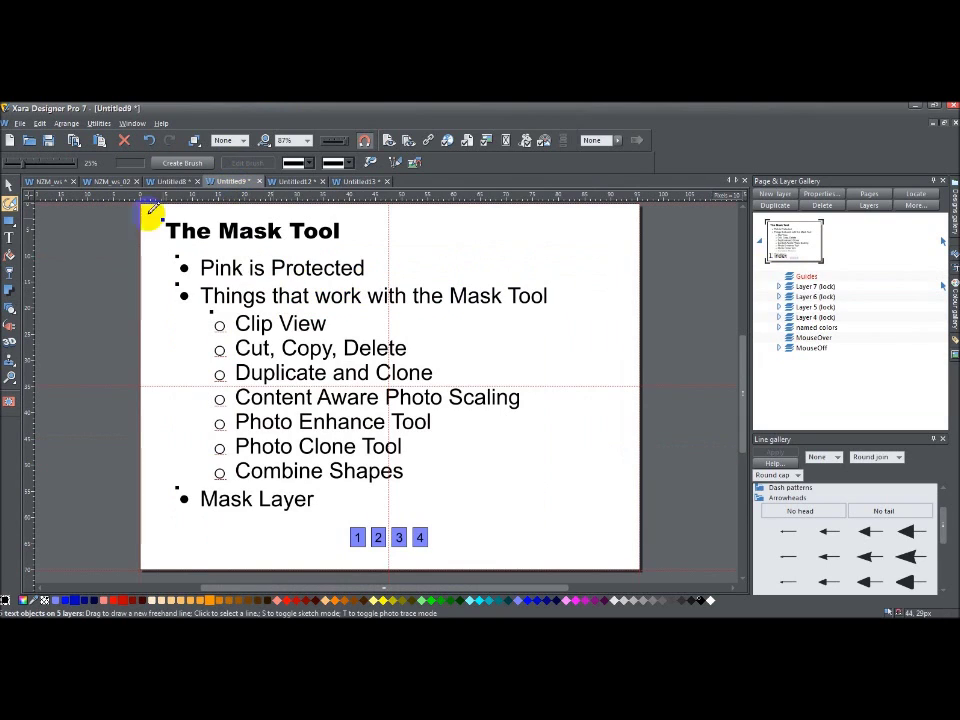